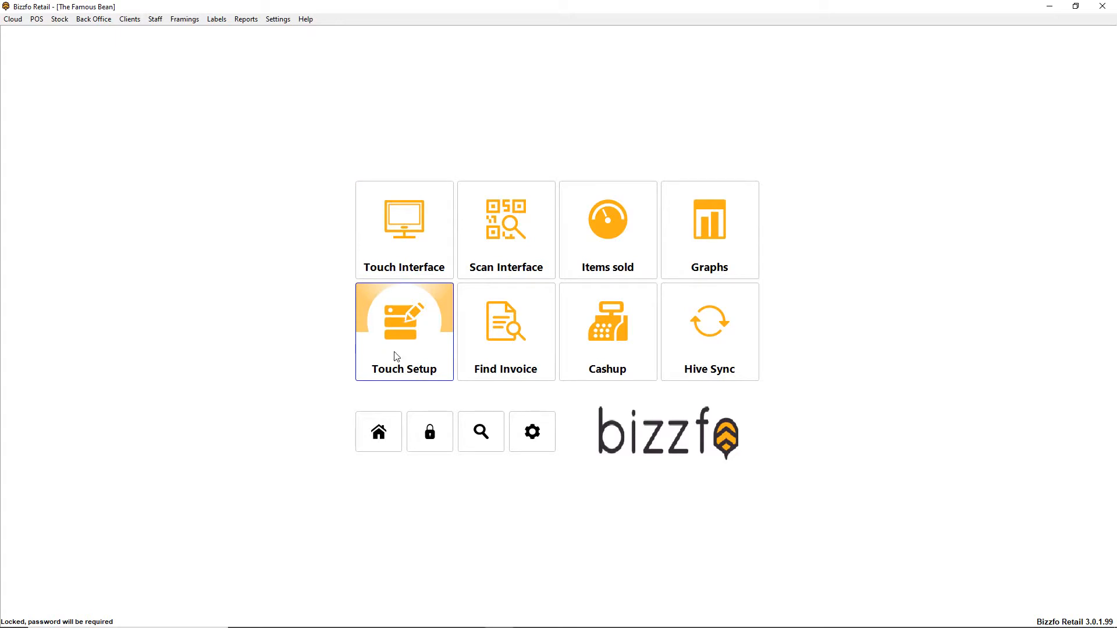
Start a cash sale in the touch interface, view its item scanning page, and exit back to the main screen.
click(408, 240)
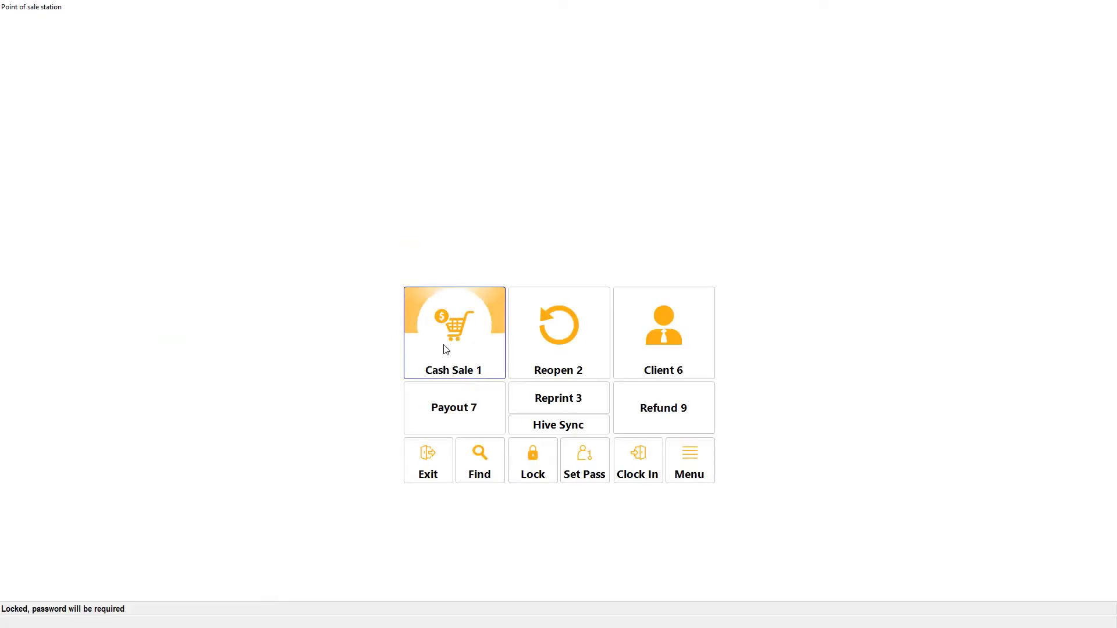
click(437, 361)
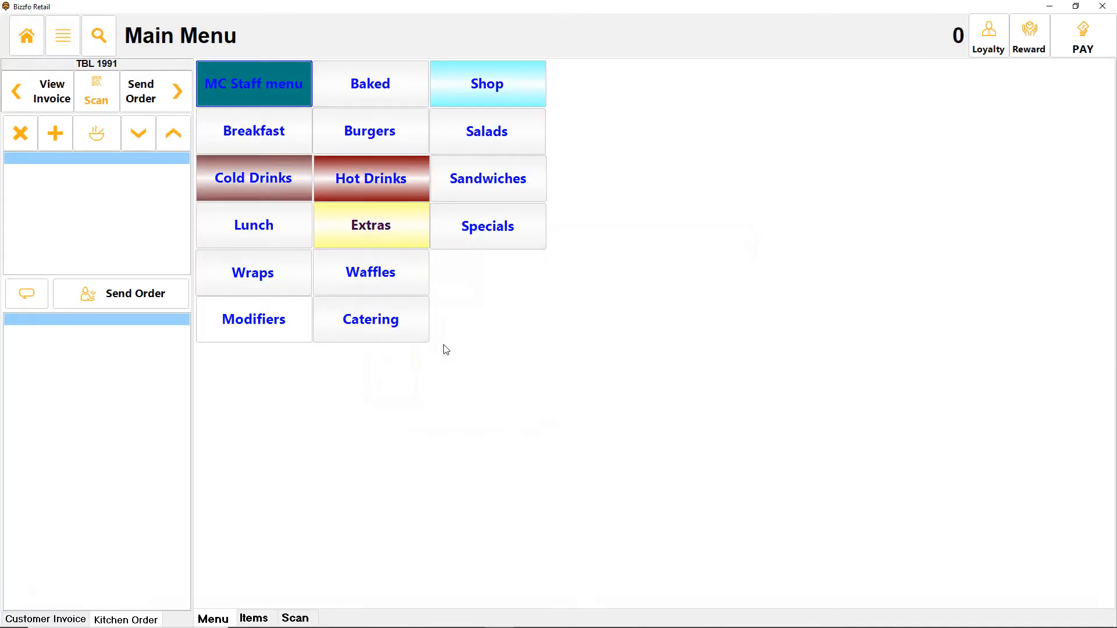
click(105, 97)
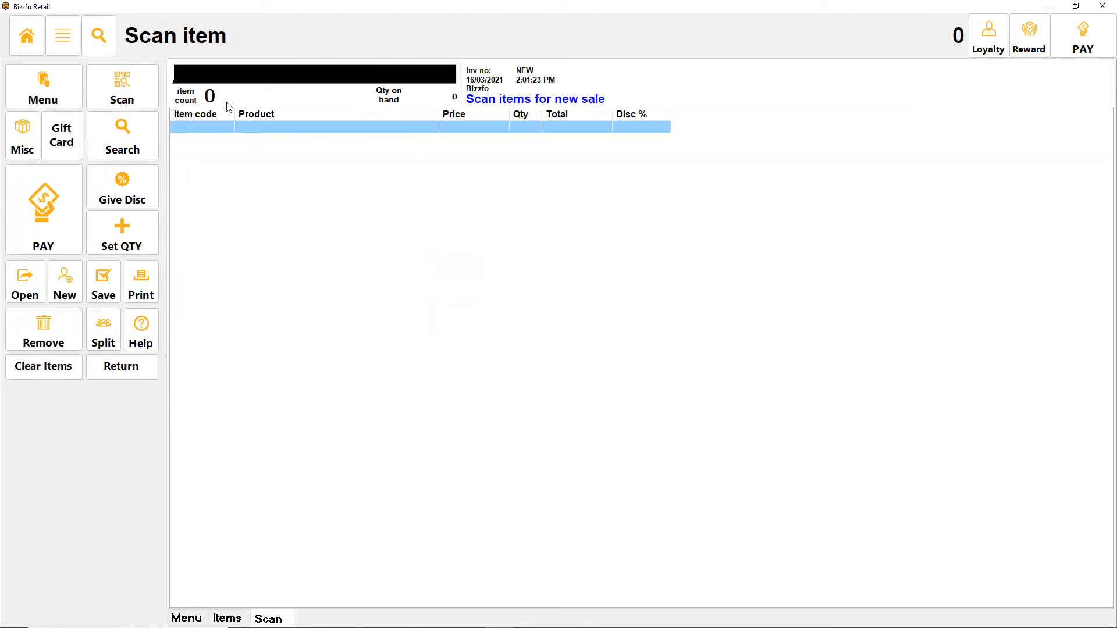
click(27, 36)
click(438, 486)
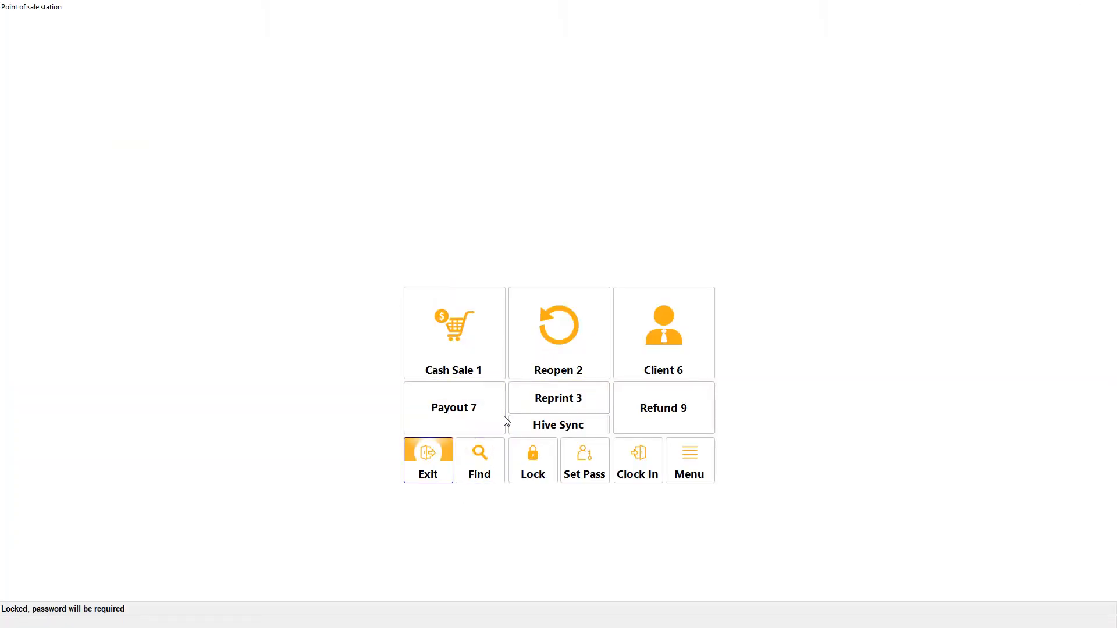
Start a cash sale in the scan interface, logging in at the password prompt, and exit after viewing the scan page.
click(436, 249)
click(498, 243)
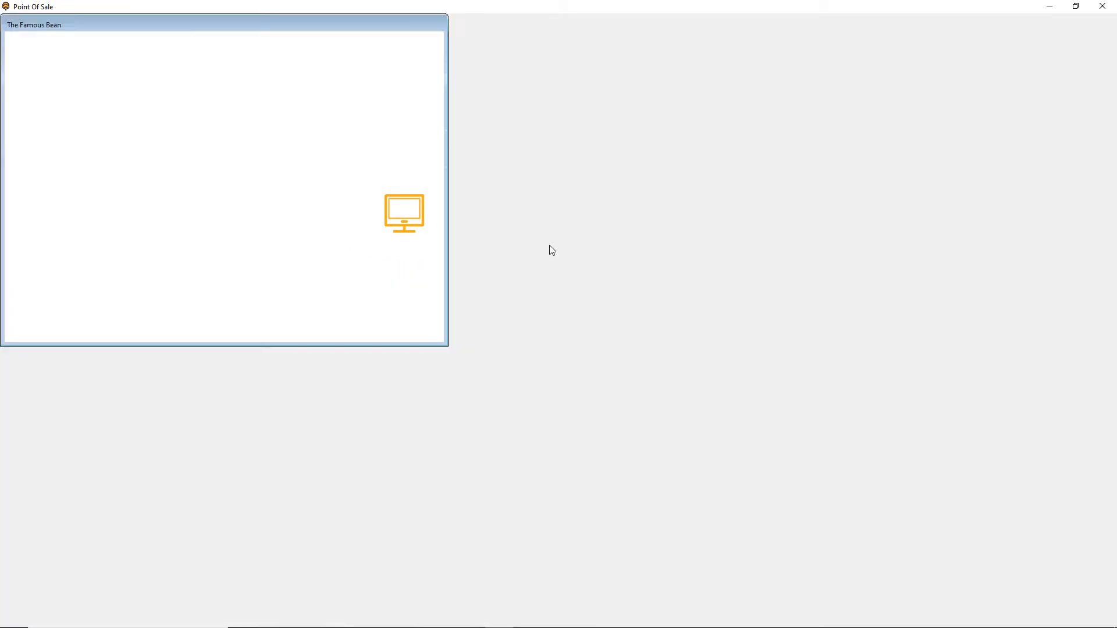
click(447, 369)
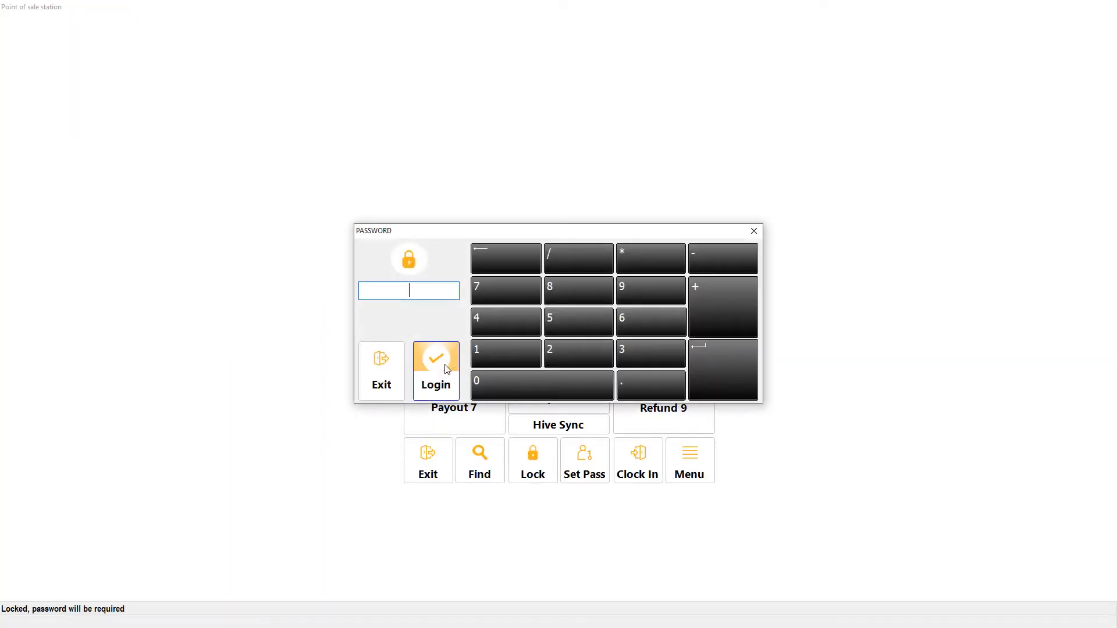
click(446, 369)
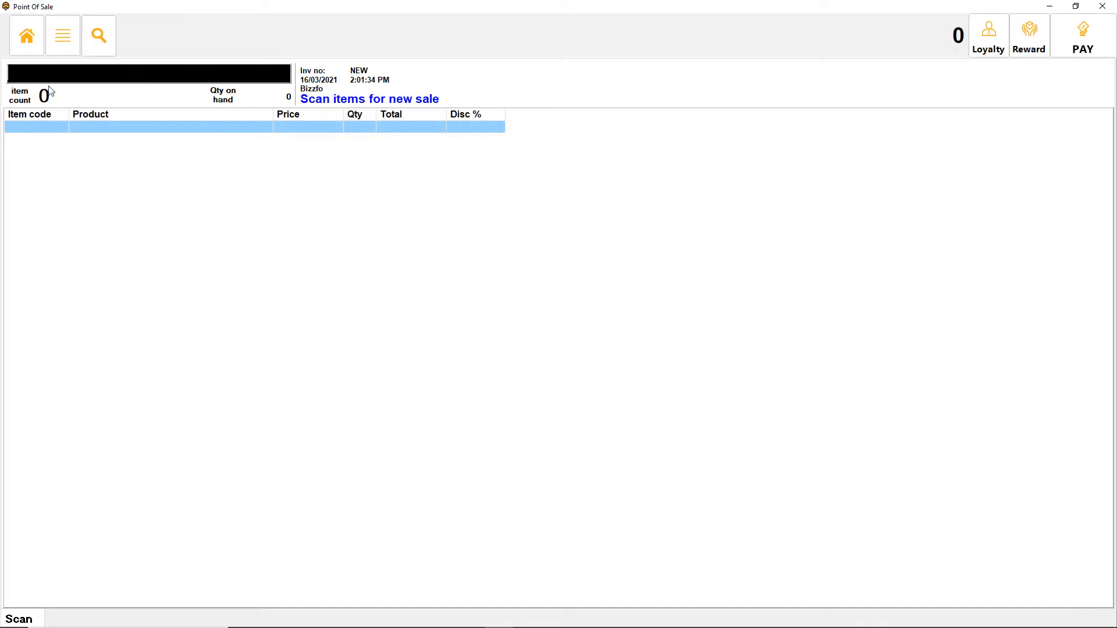
key(Escape)
click(426, 462)
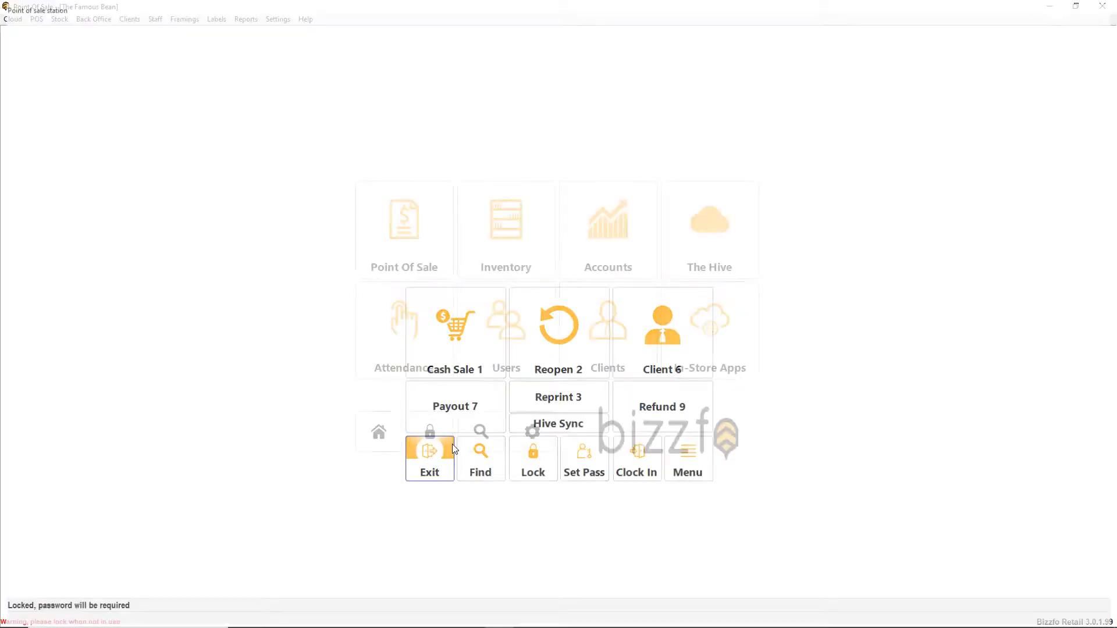
Open the point of sale's touch setup, log in, and bring up the button editor for the Baked category.
click(441, 229)
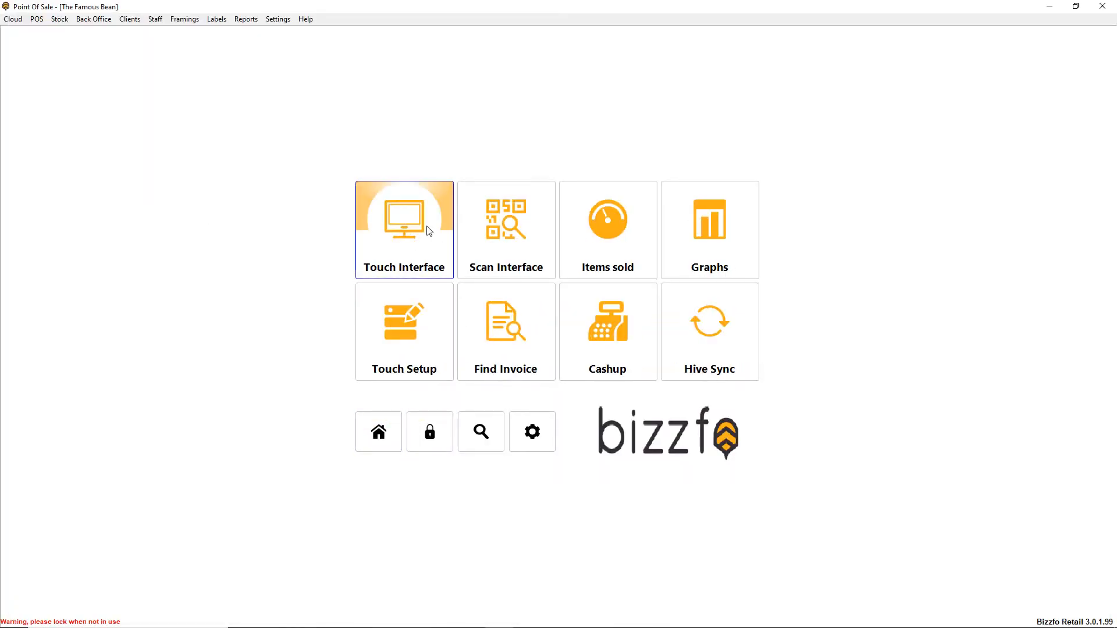
click(404, 340)
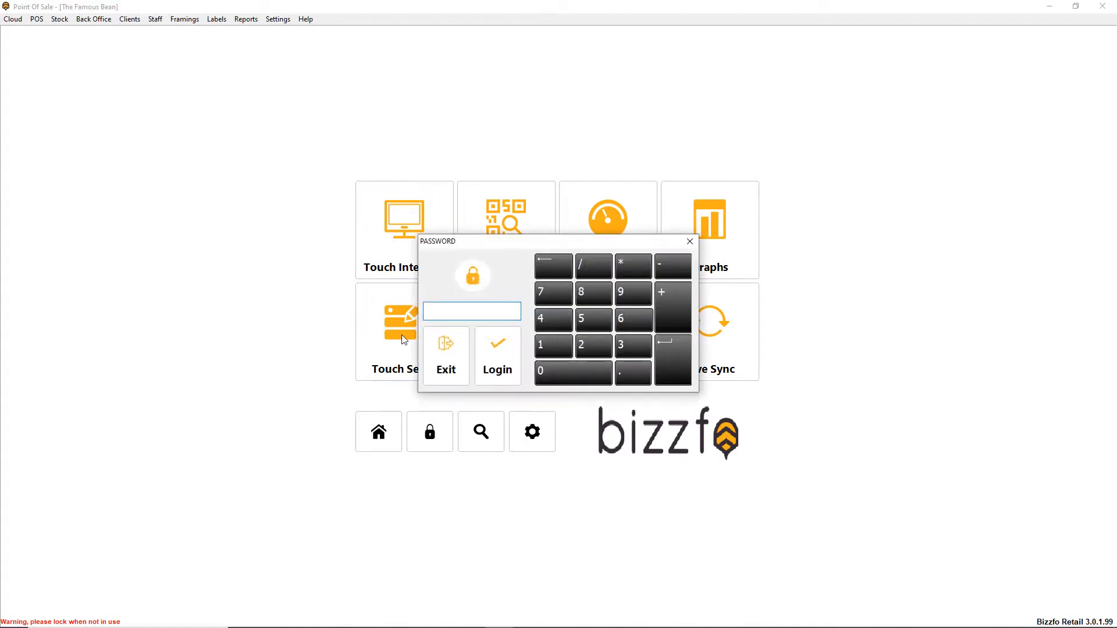
key(Return)
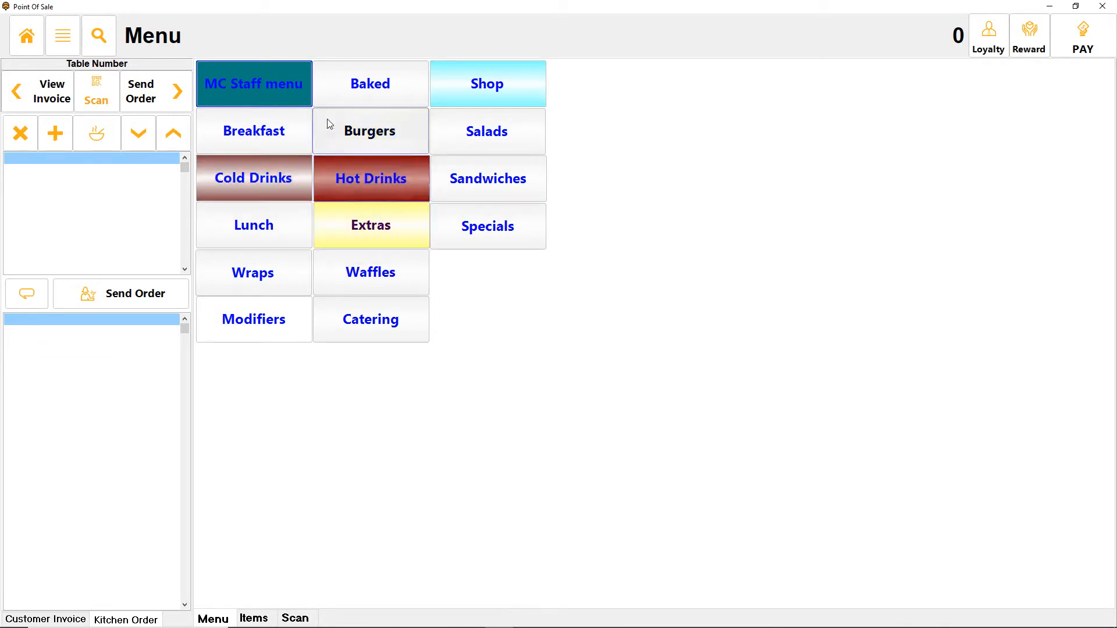
click(377, 88)
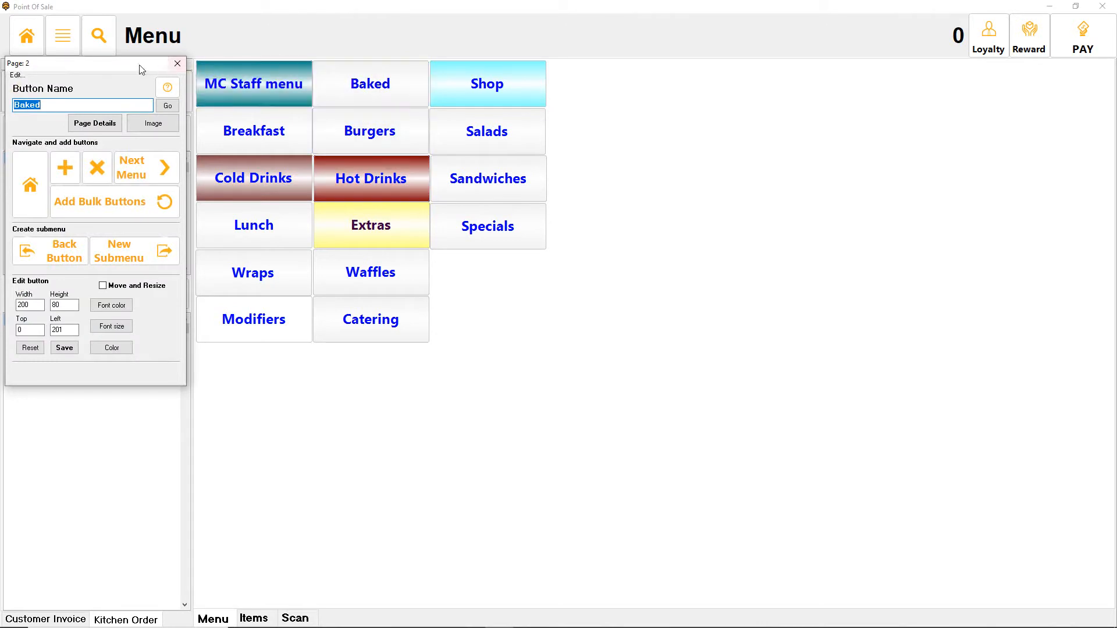
drag(131, 70, 134, 73)
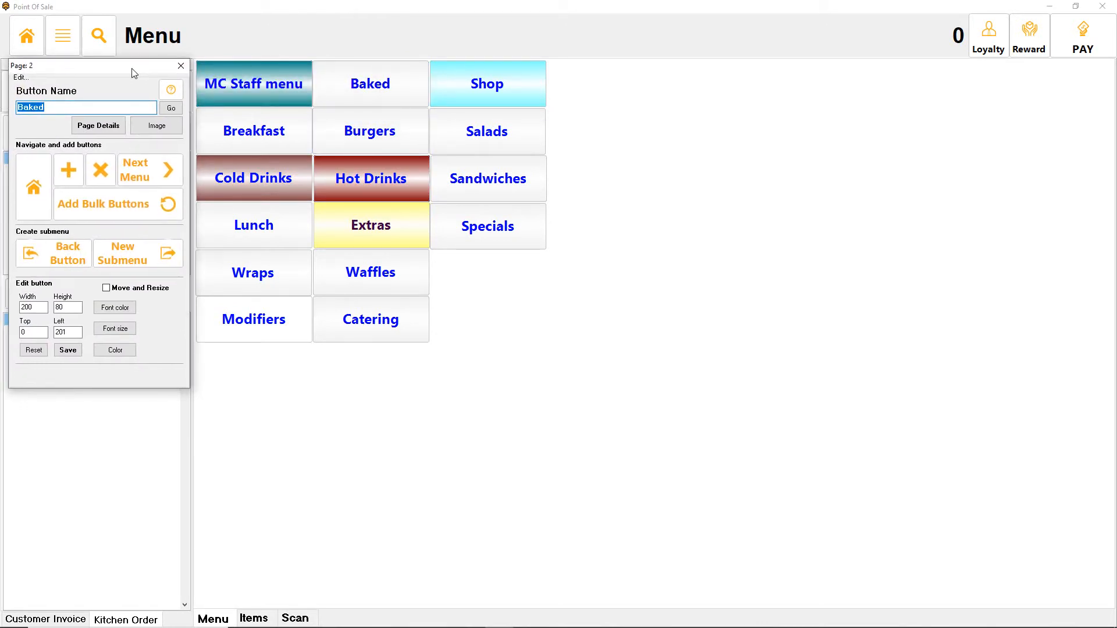
Open the Baked category's next menu and inspect the settings of its Baked and Retail Baked buttons.
click(36, 206)
click(394, 80)
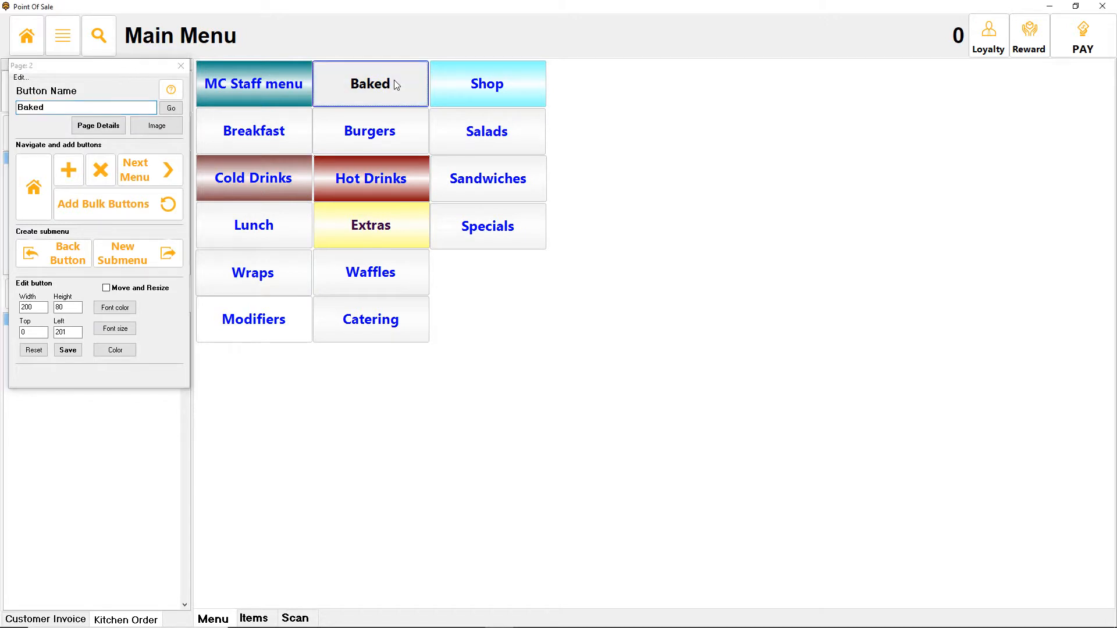
click(167, 182)
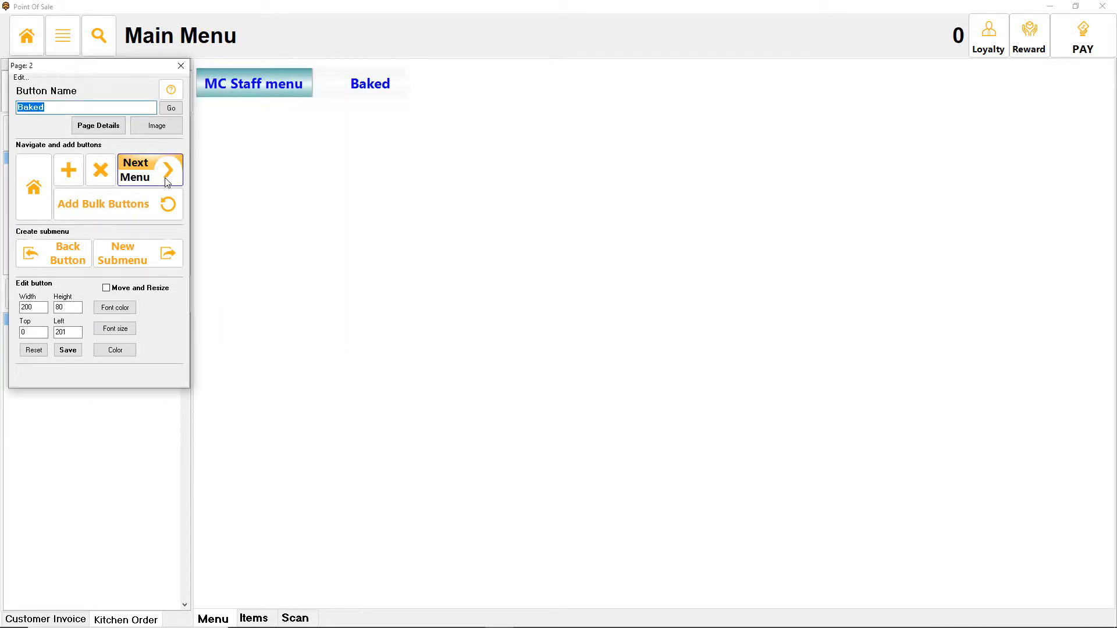
click(306, 87)
click(235, 93)
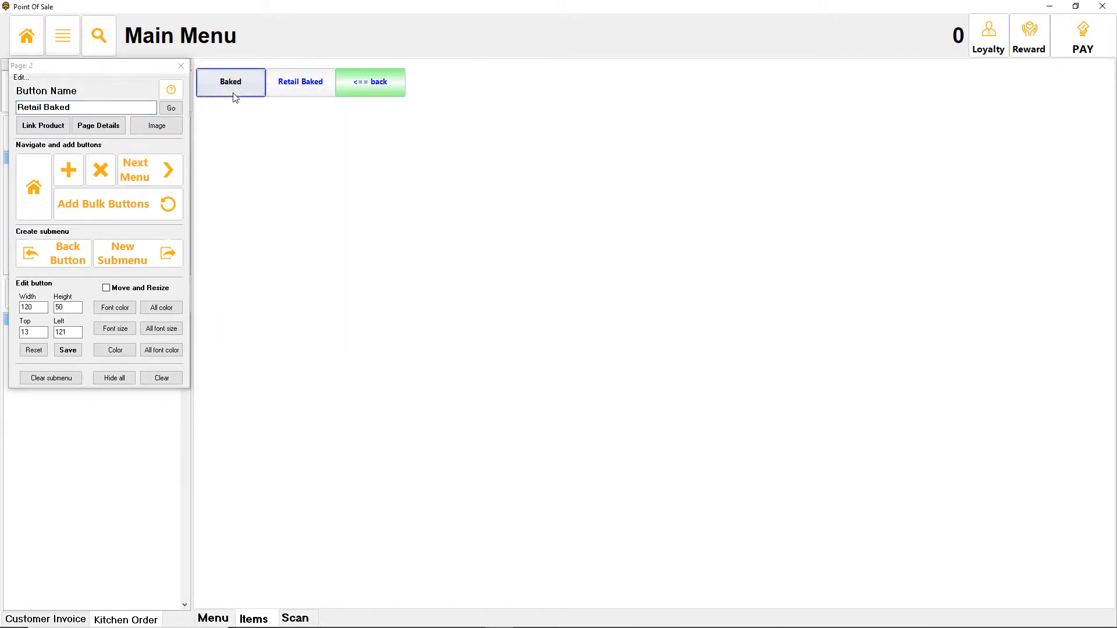
click(308, 88)
click(96, 111)
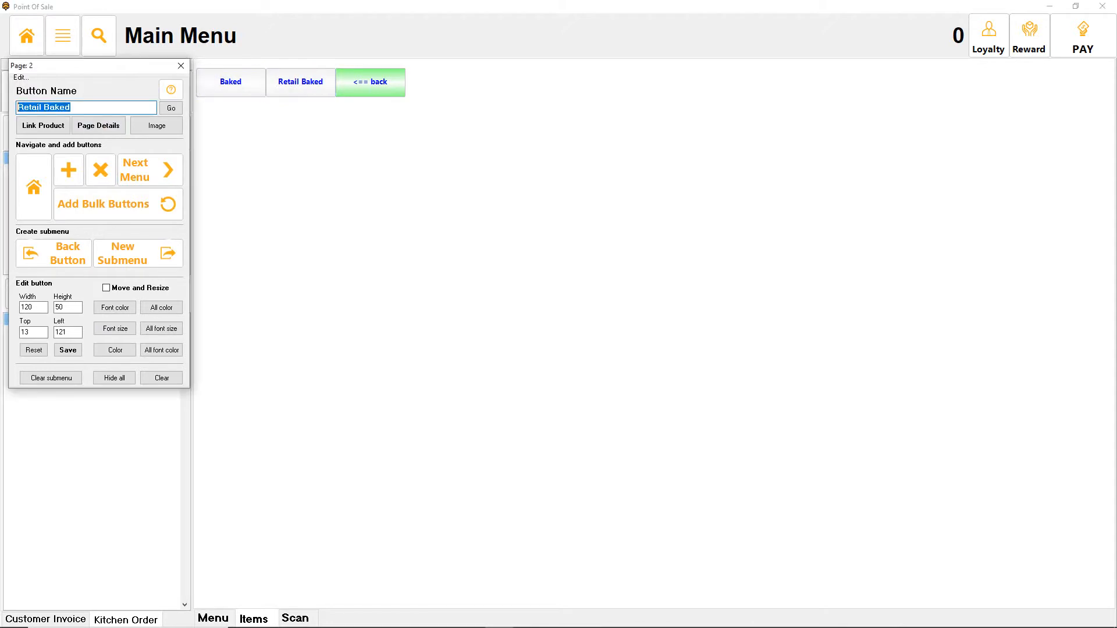
click(299, 84)
click(242, 81)
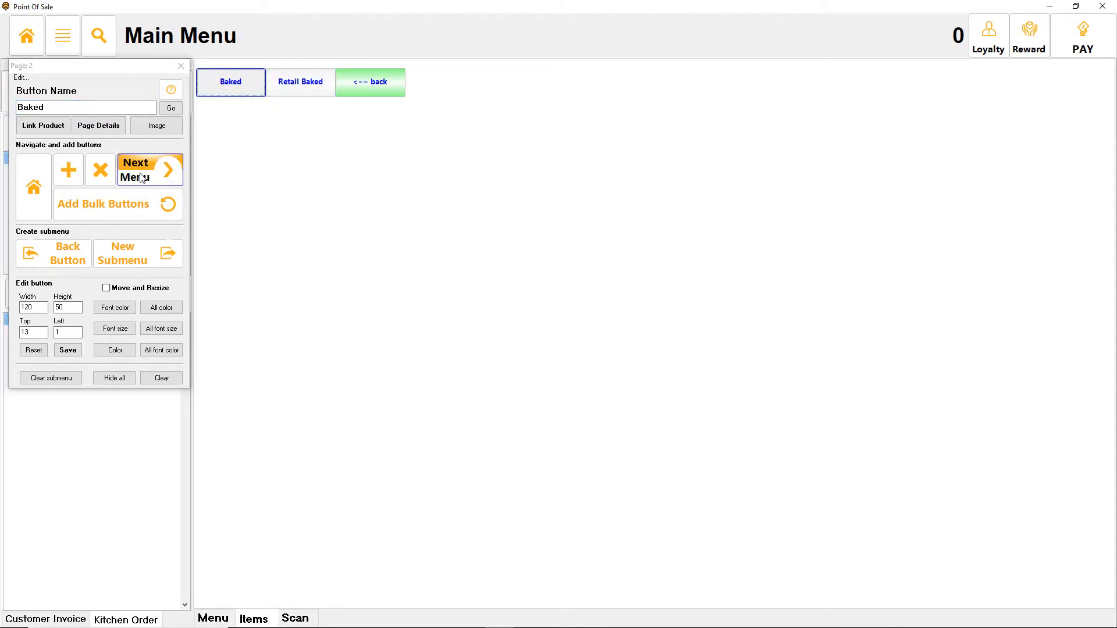
Add a new button to the Baked menu and set it as a back button.
click(69, 169)
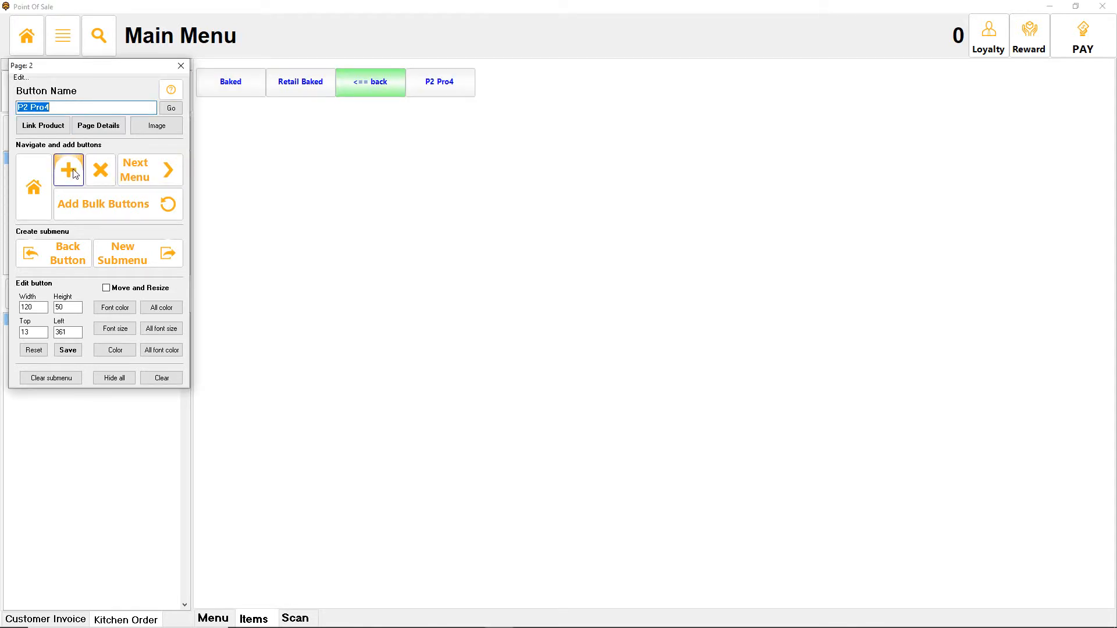
click(445, 85)
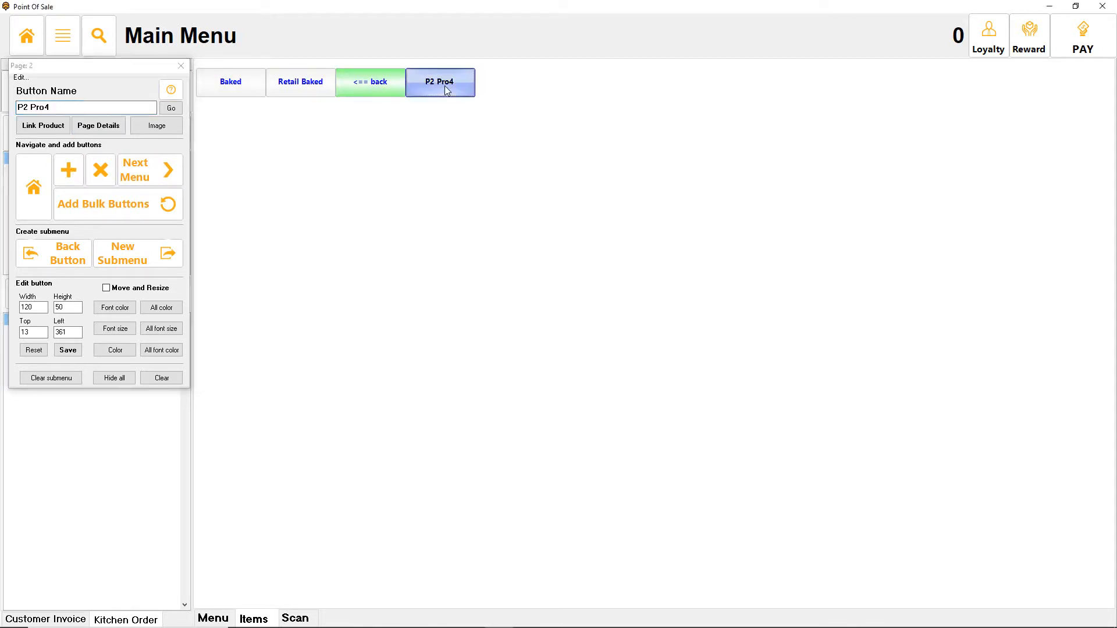
click(77, 258)
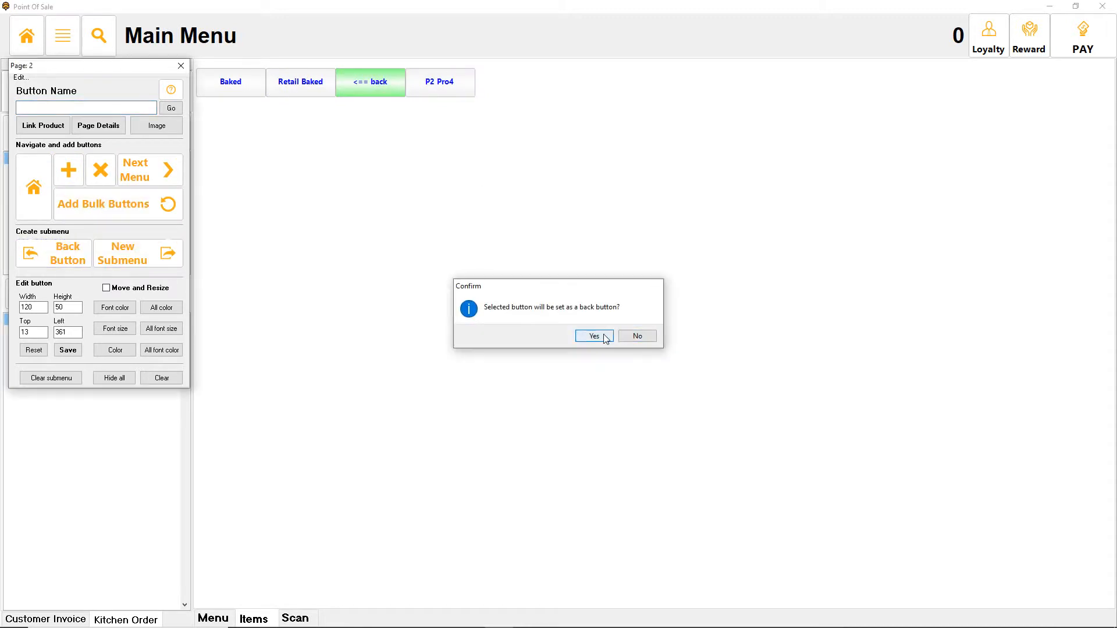
click(594, 336)
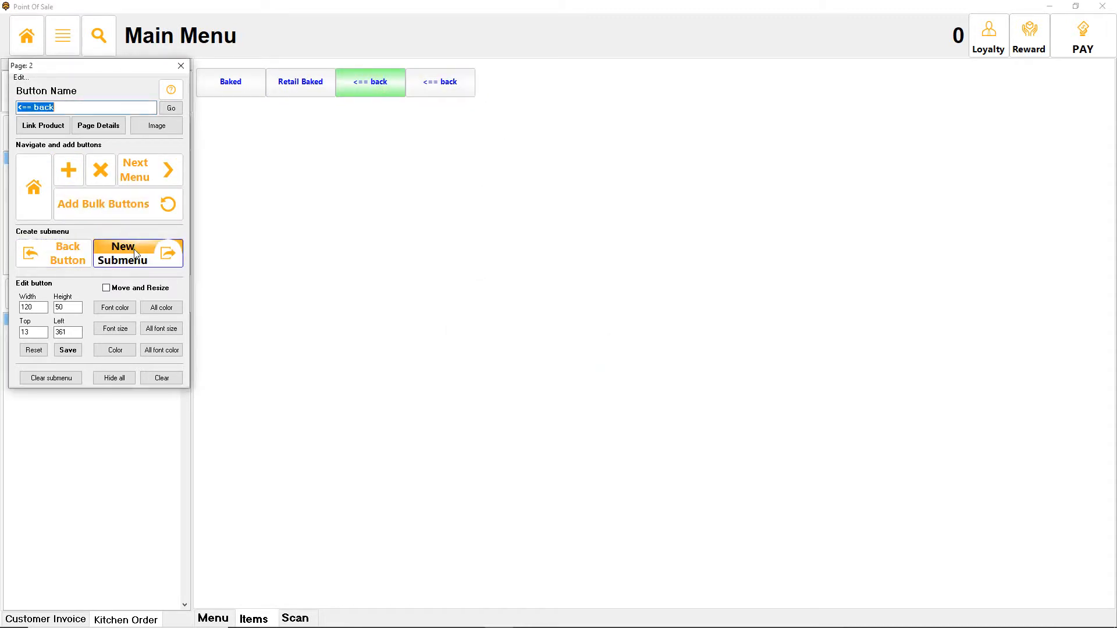
Convert the added back button into a new submenu and return to the main category menu.
click(136, 254)
click(591, 337)
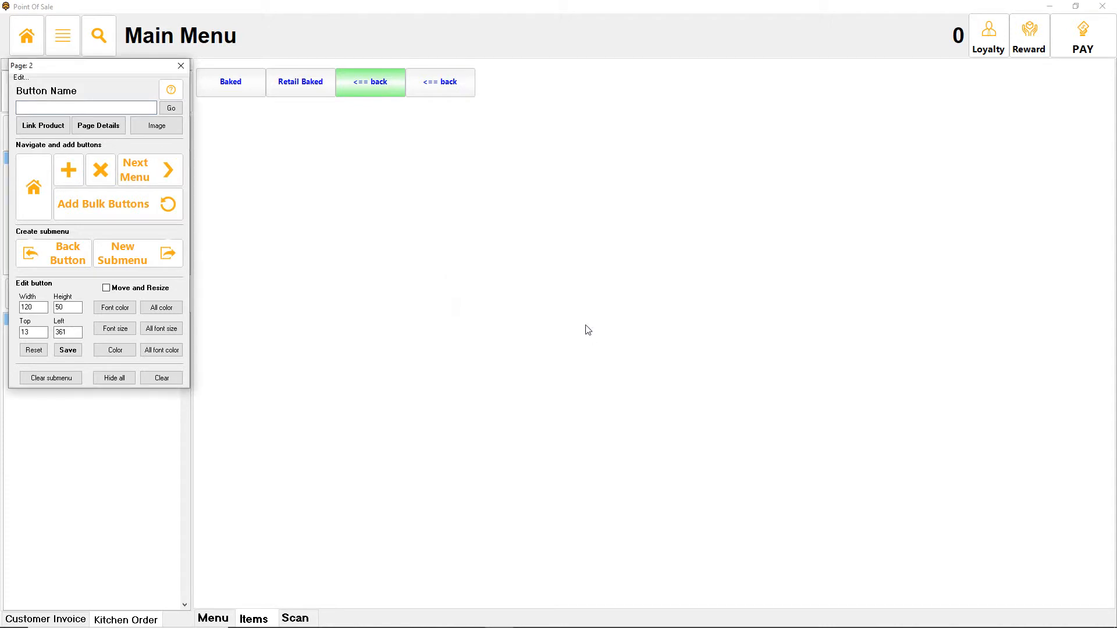
click(45, 208)
Add the Toys category button, enable Move and Resize, and place Toys beneath the Specials button.
click(280, 138)
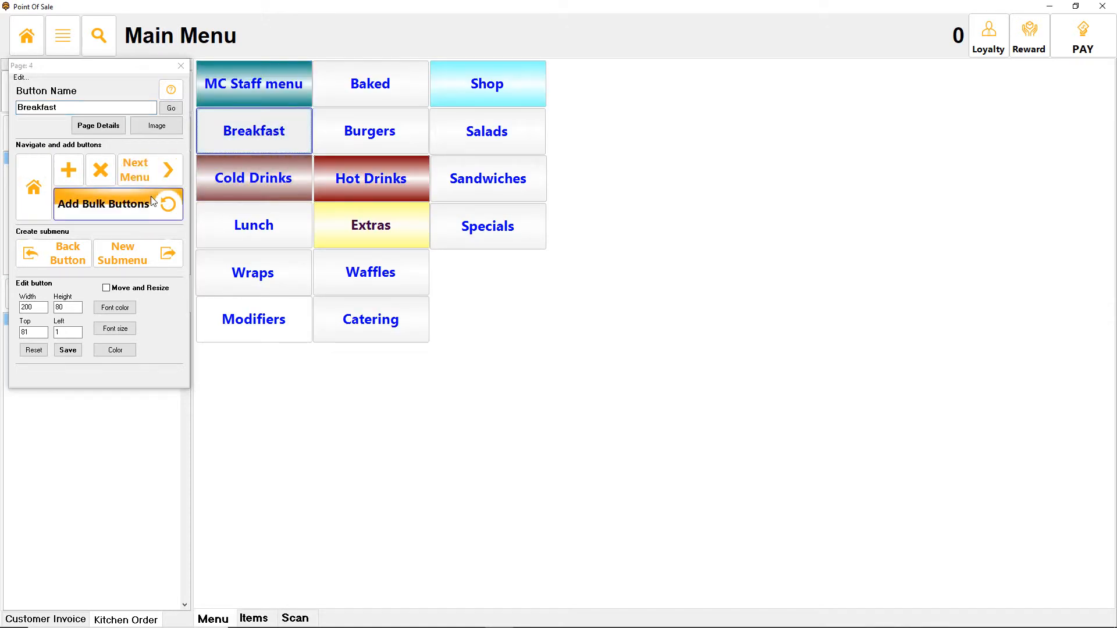
click(81, 173)
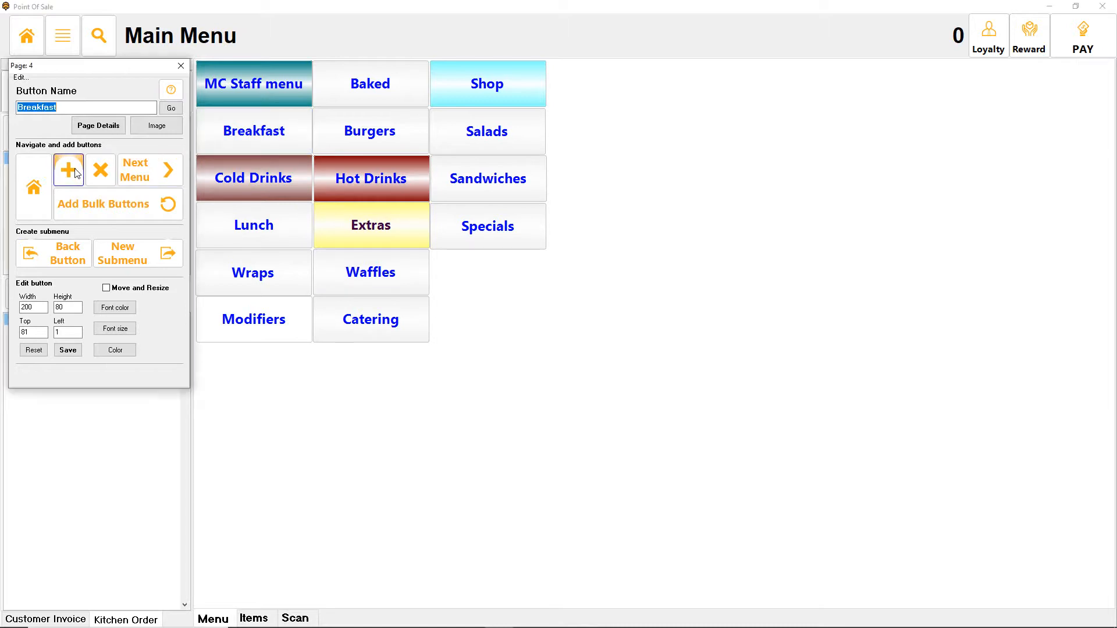
click(124, 288)
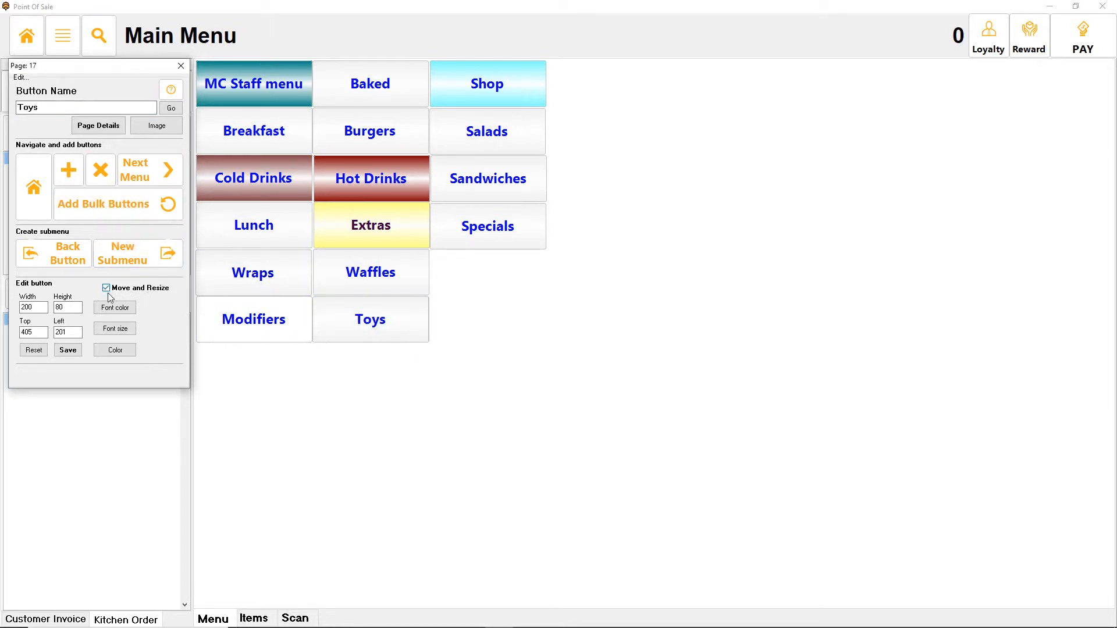
drag(355, 319, 475, 274)
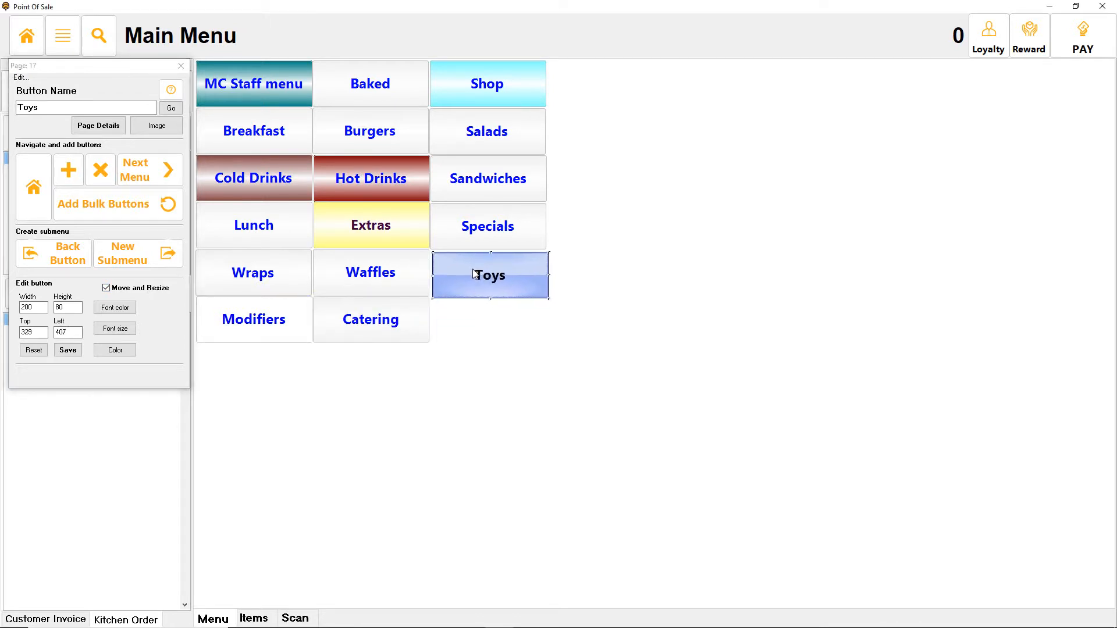
Add another category button beside Catering and align the Toys button directly under Specials.
click(66, 169)
drag(502, 275, 505, 271)
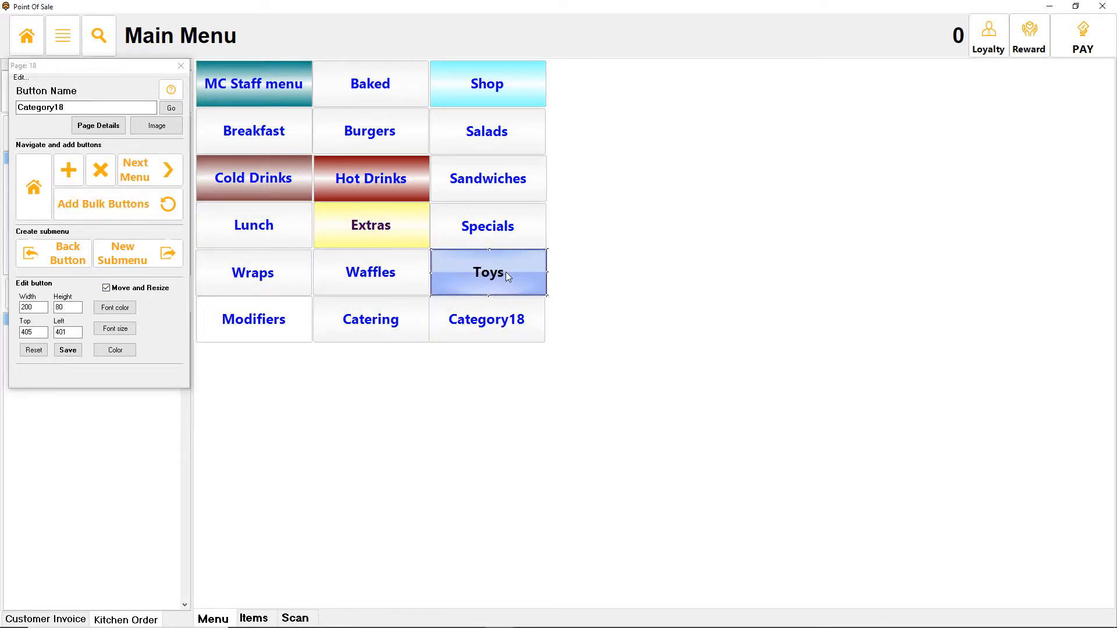
click(477, 322)
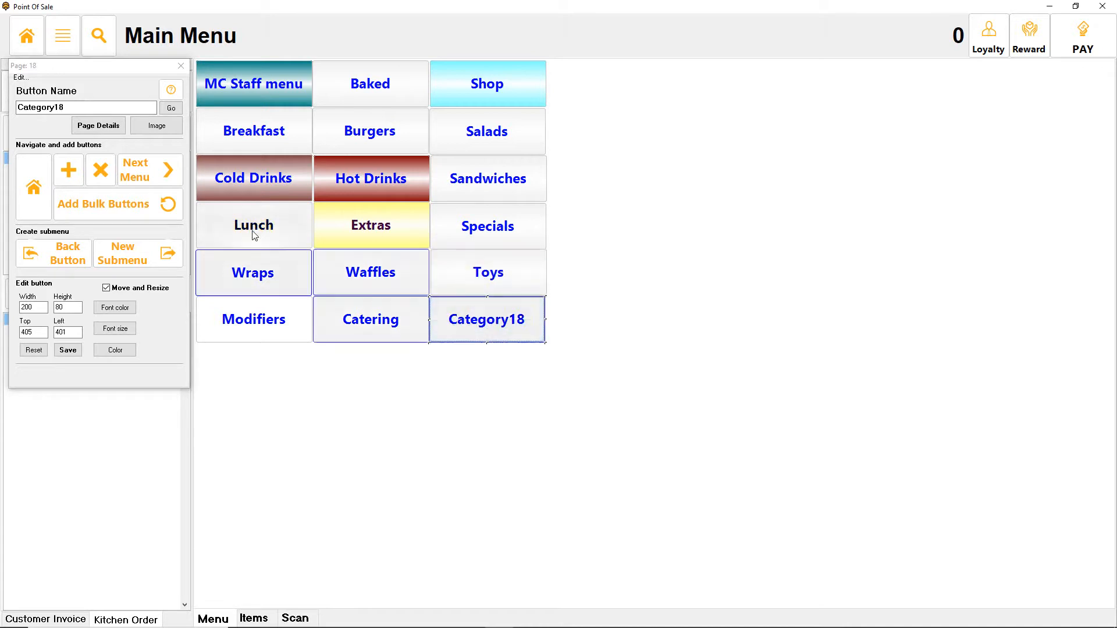
Remove the last category buttons from the main menu, including Category18, Toys, Waffles and Wraps.
click(100, 171)
click(99, 169)
click(99, 169)
click(99, 169)
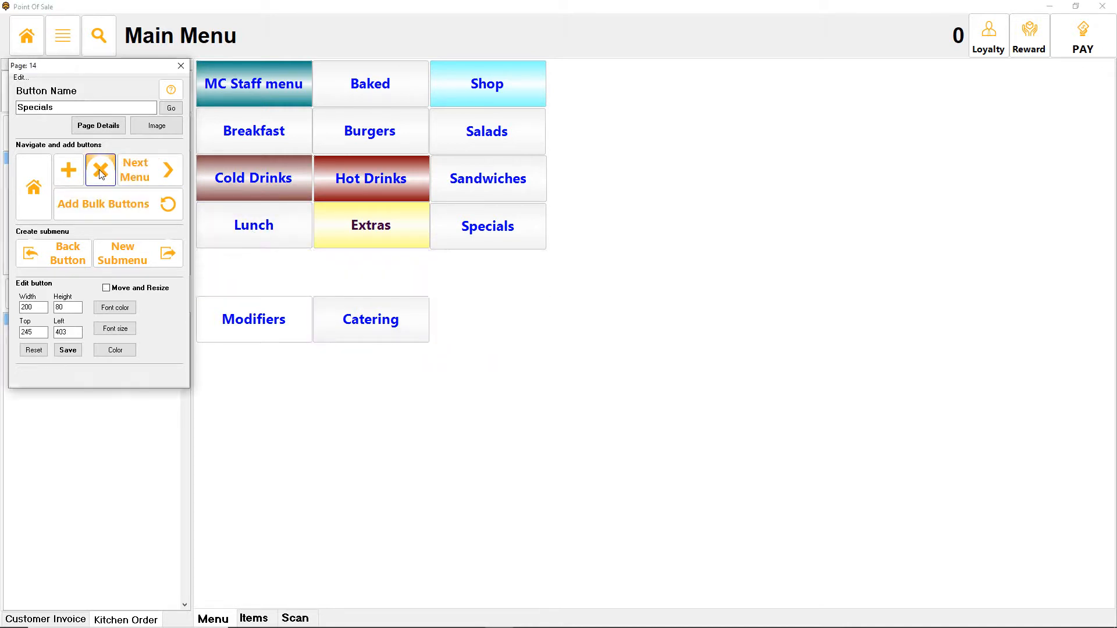
click(98, 169)
Add the removed Wraps, Waffles, Toys and Category18 buttons back to the main menu.
click(73, 170)
click(73, 170)
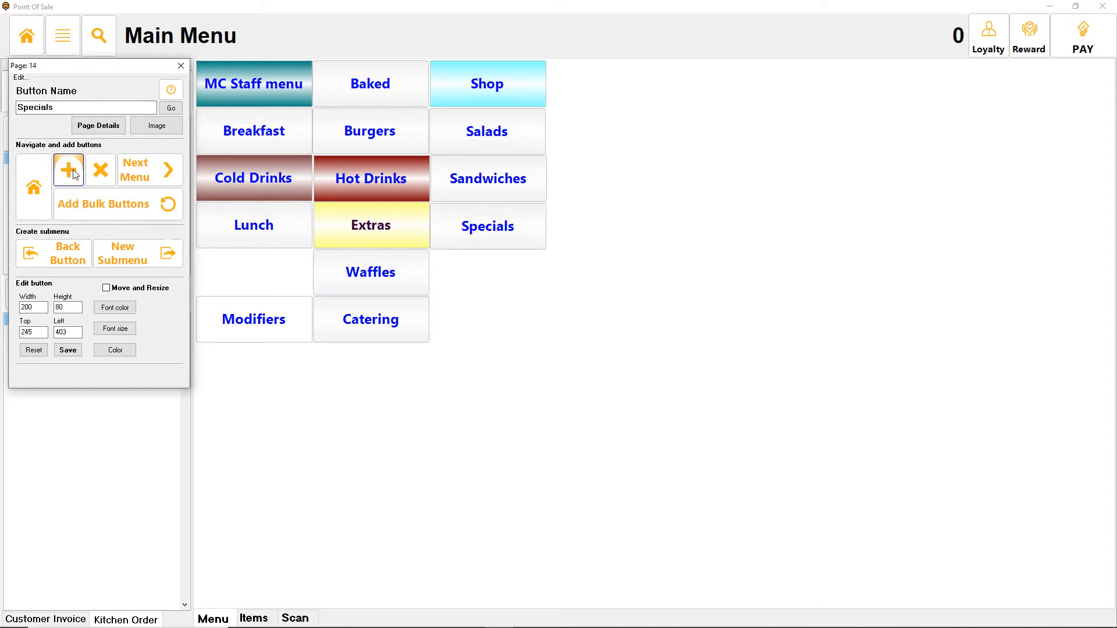
click(73, 170)
click(73, 169)
click(72, 171)
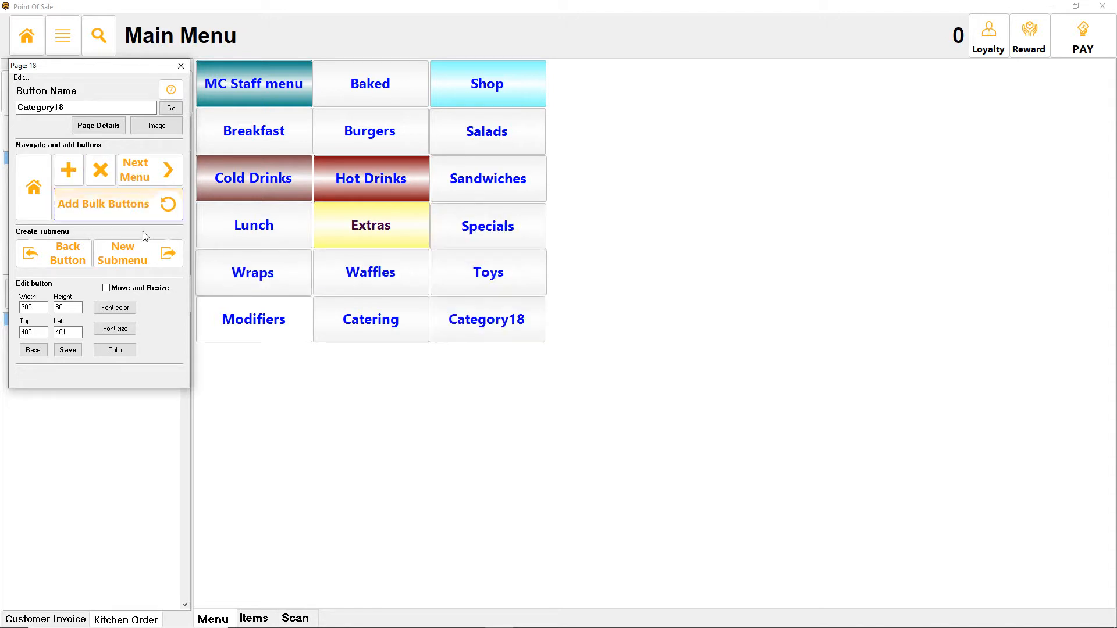
Remove the last category buttons again, starting with Category18.
click(103, 168)
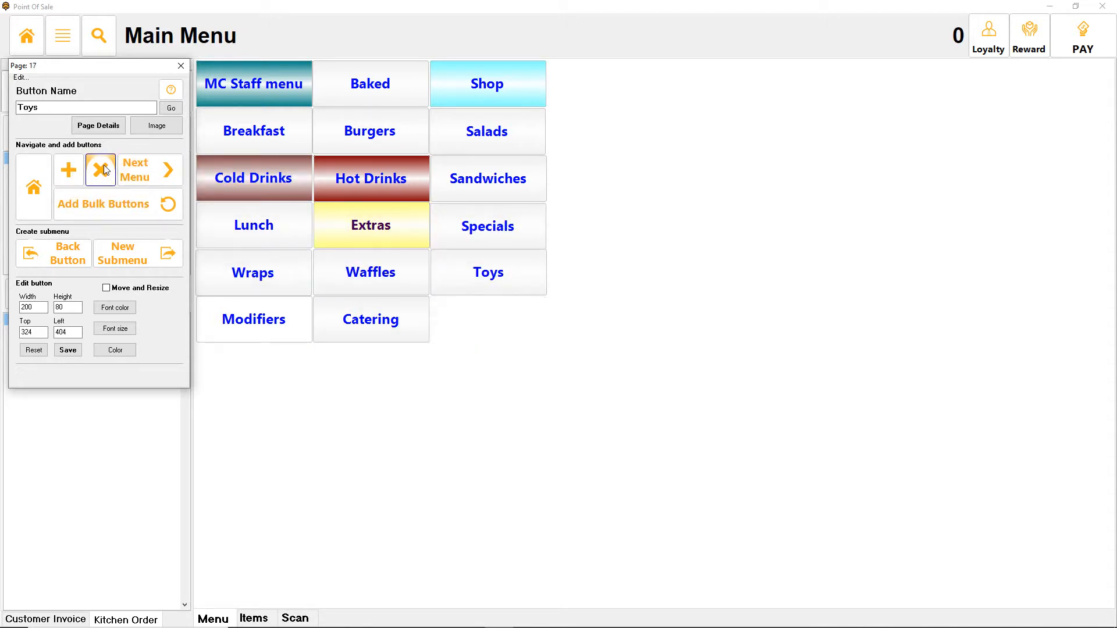
click(103, 168)
click(103, 168)
Restore the removed category buttons and add one further category button below Modifiers.
click(76, 175)
click(76, 175)
click(76, 175)
click(76, 174)
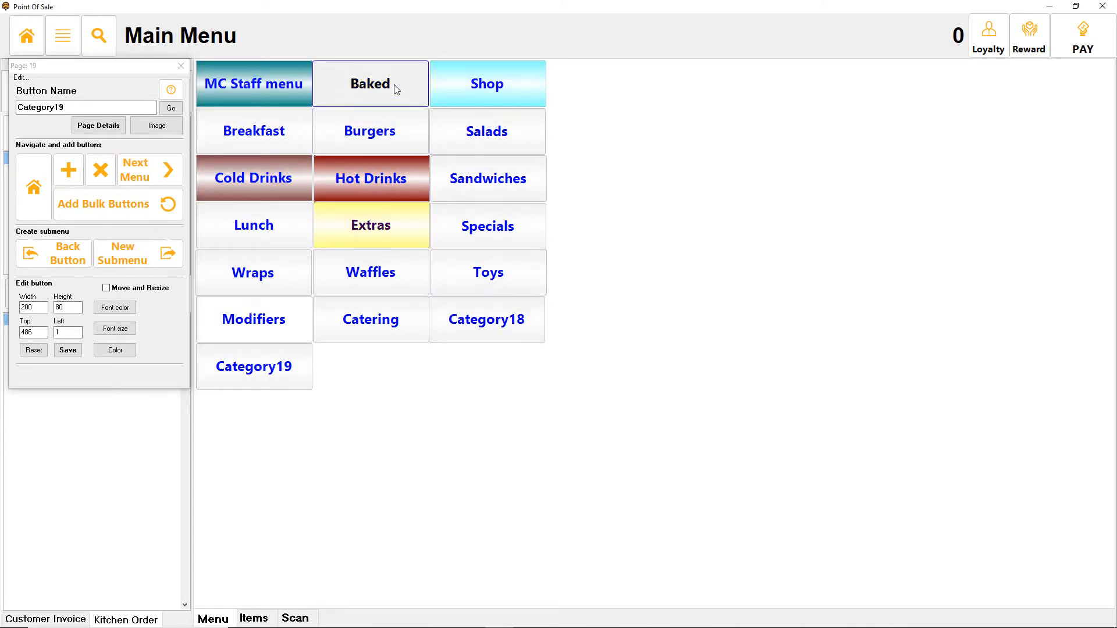
Open the Shop category's next menu in the button editor.
click(500, 96)
click(145, 178)
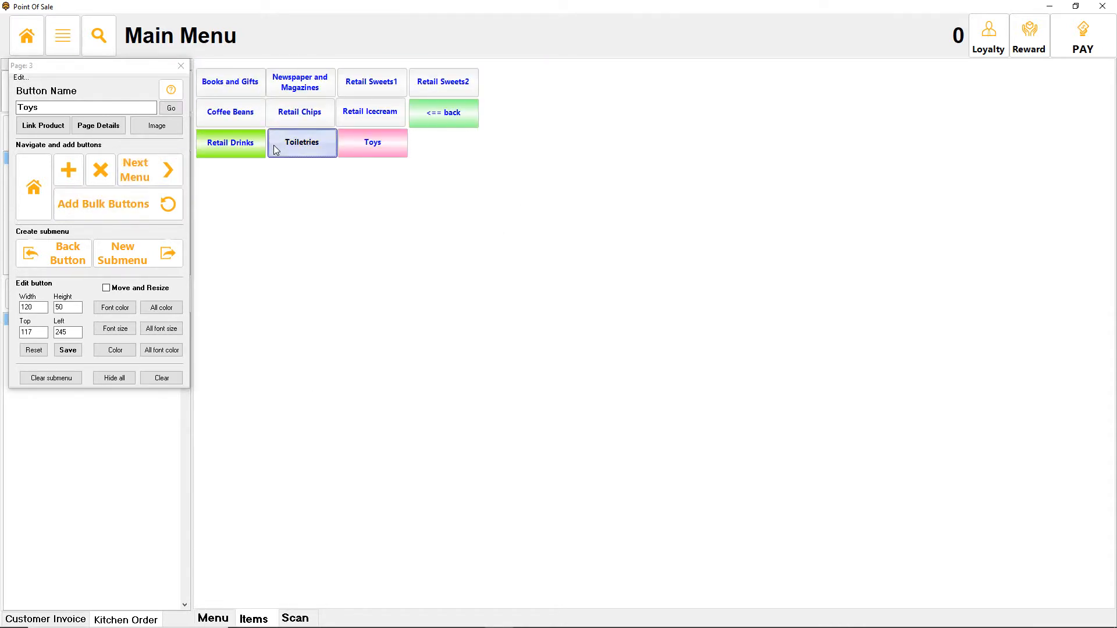
Inspect the Shop submenu's item buttons one by one, including Toiletries, Retail Drinks, Coffee Beans, Books and Gifts, Retail Chips and Retail Icecream.
click(275, 145)
click(238, 147)
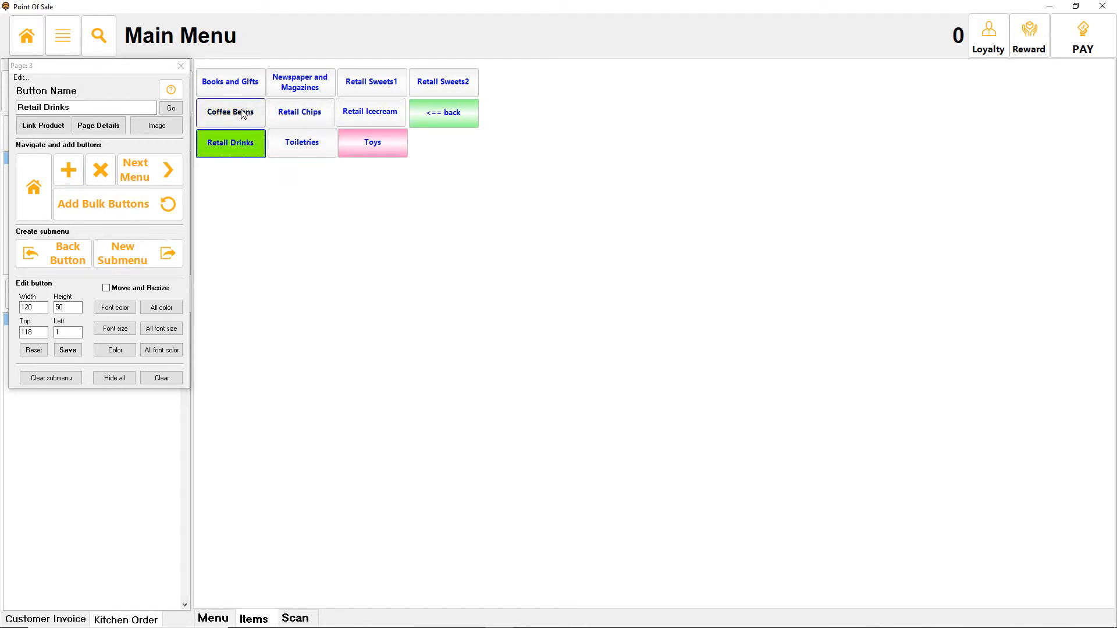
click(230, 113)
click(231, 83)
click(300, 112)
click(352, 119)
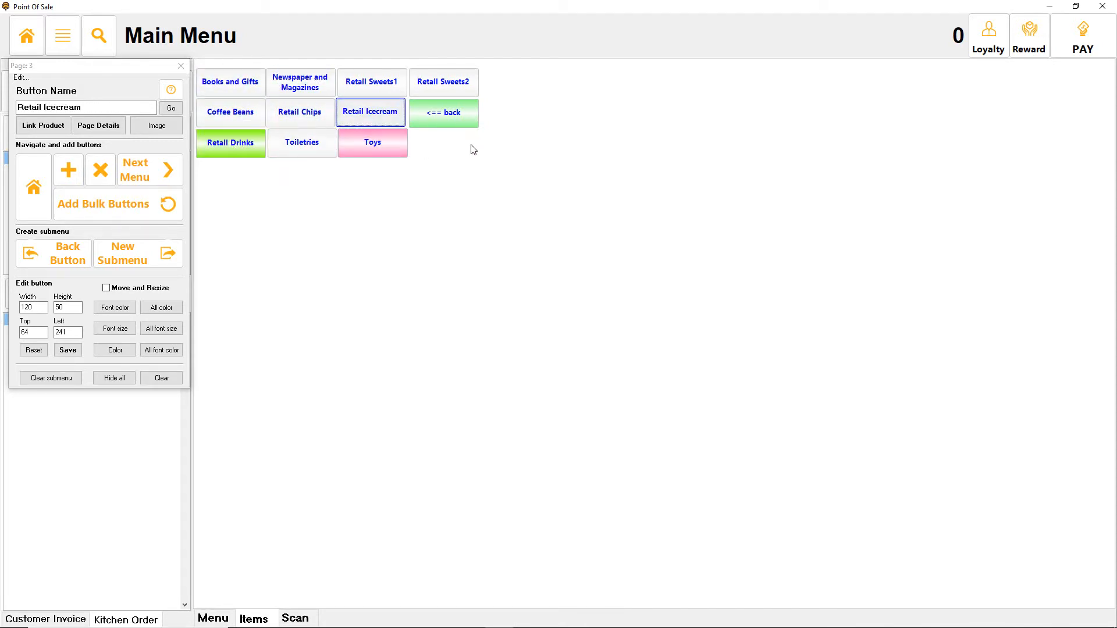
Add a new button to the Shop menu beside Toys and create a submenu from it.
click(70, 171)
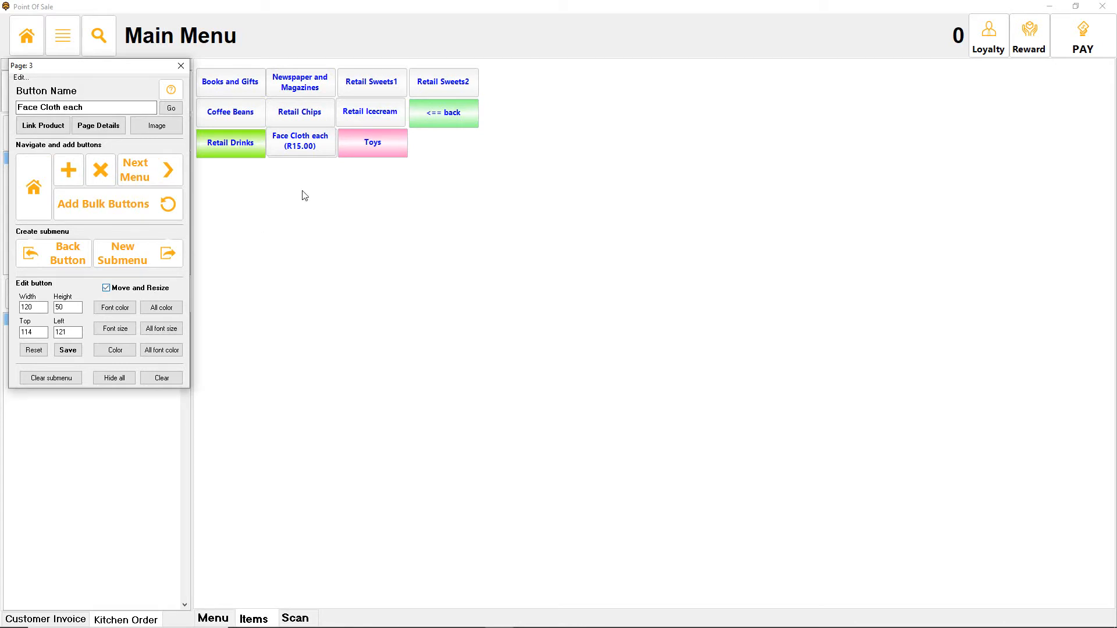
drag(307, 154, 437, 144)
click(151, 181)
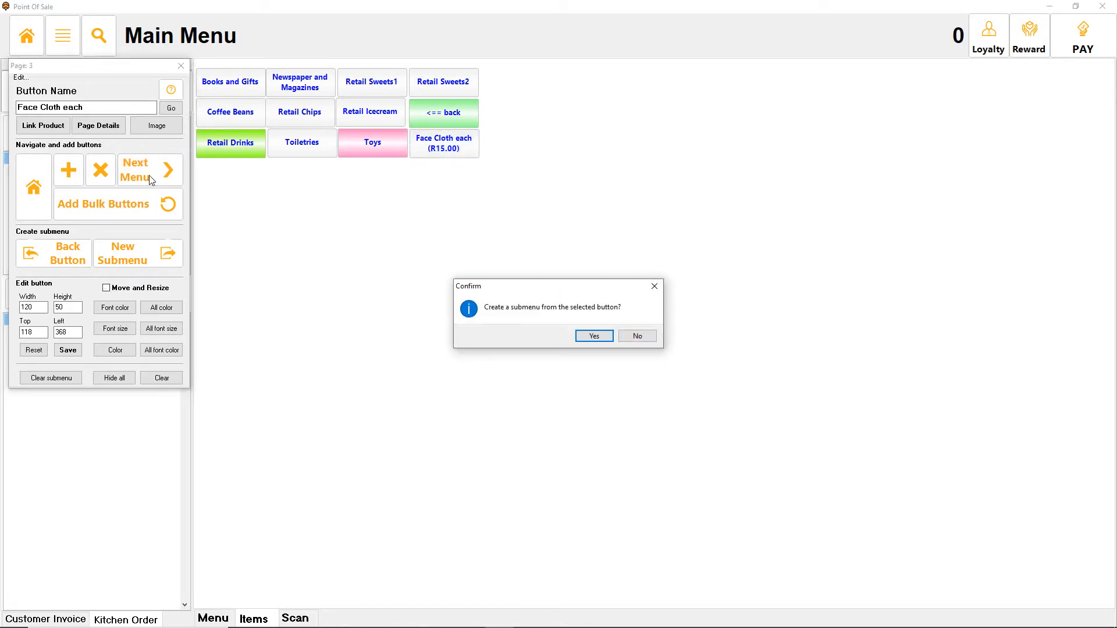
click(595, 336)
Link the Americano Refill each product to the submenu's placeholder button and name the button after the product.
click(251, 85)
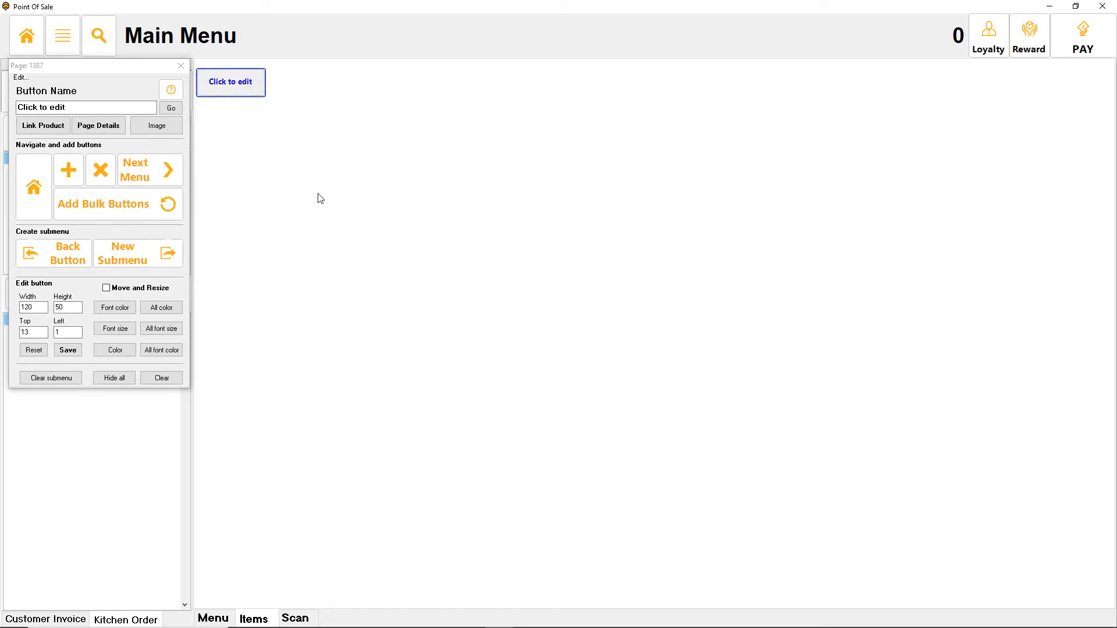
click(62, 124)
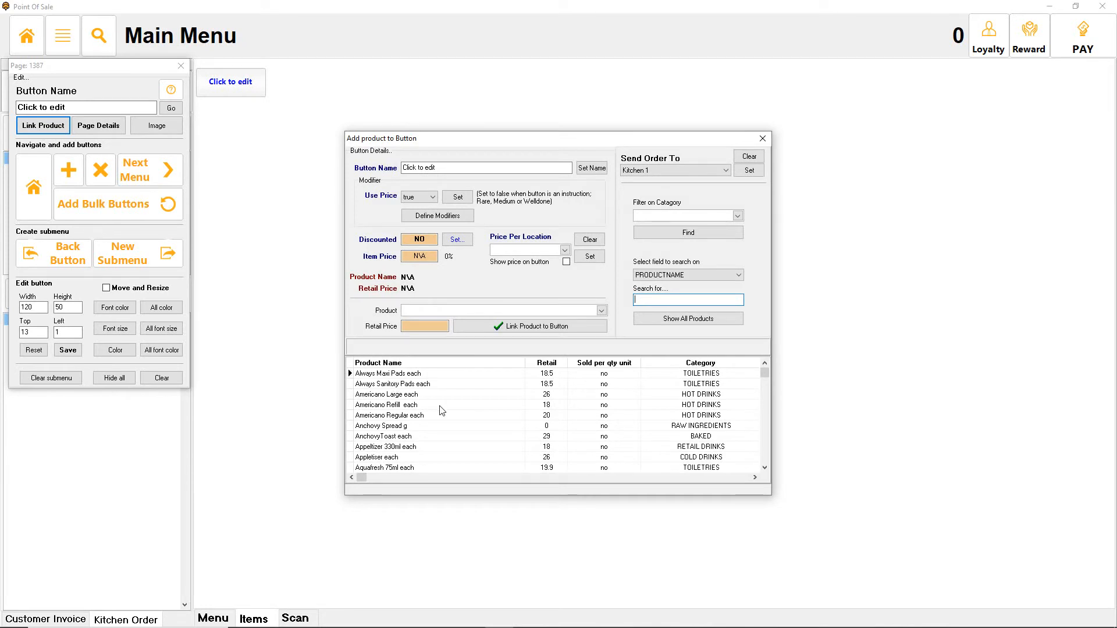
click(441, 406)
double_click(474, 412)
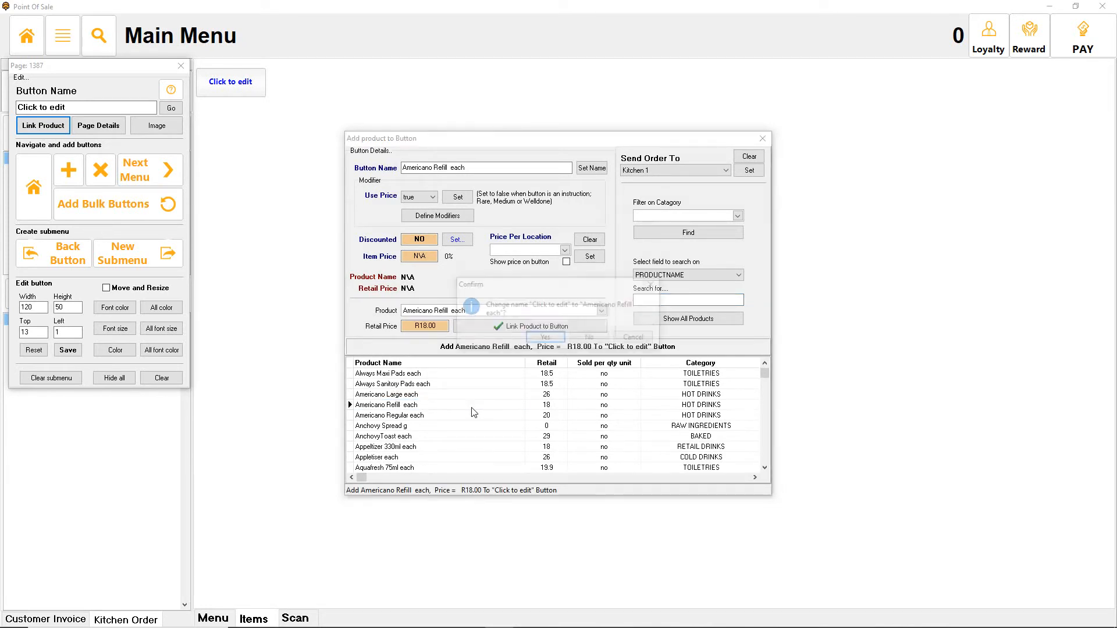
click(545, 338)
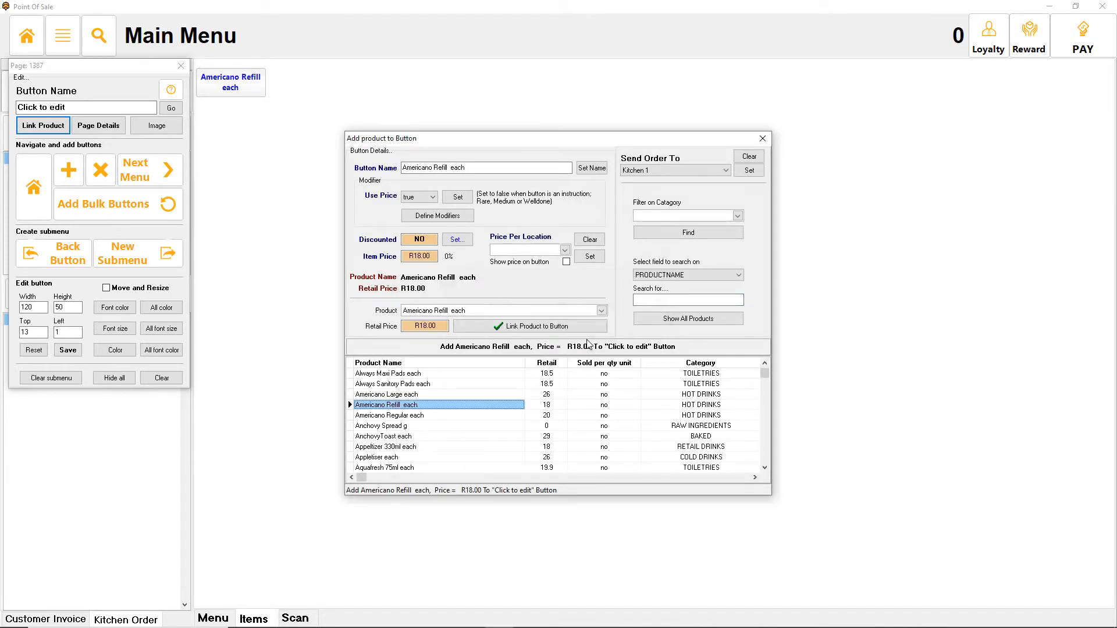
click(763, 138)
click(249, 83)
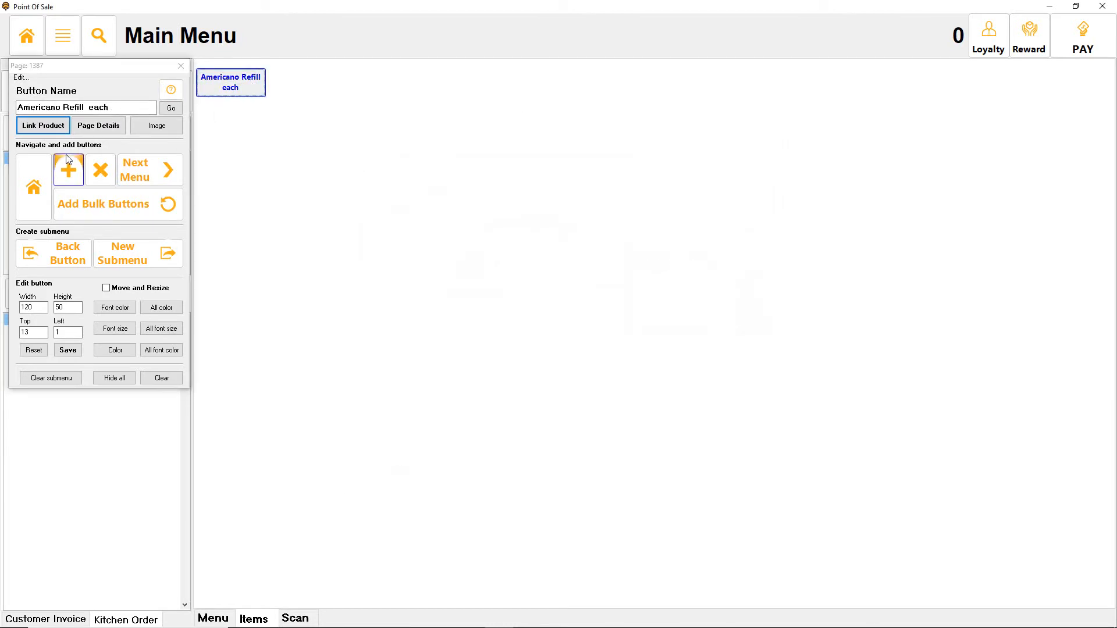
Bulk-add buttons for all products in the BURGERS category to the new submenu.
click(87, 208)
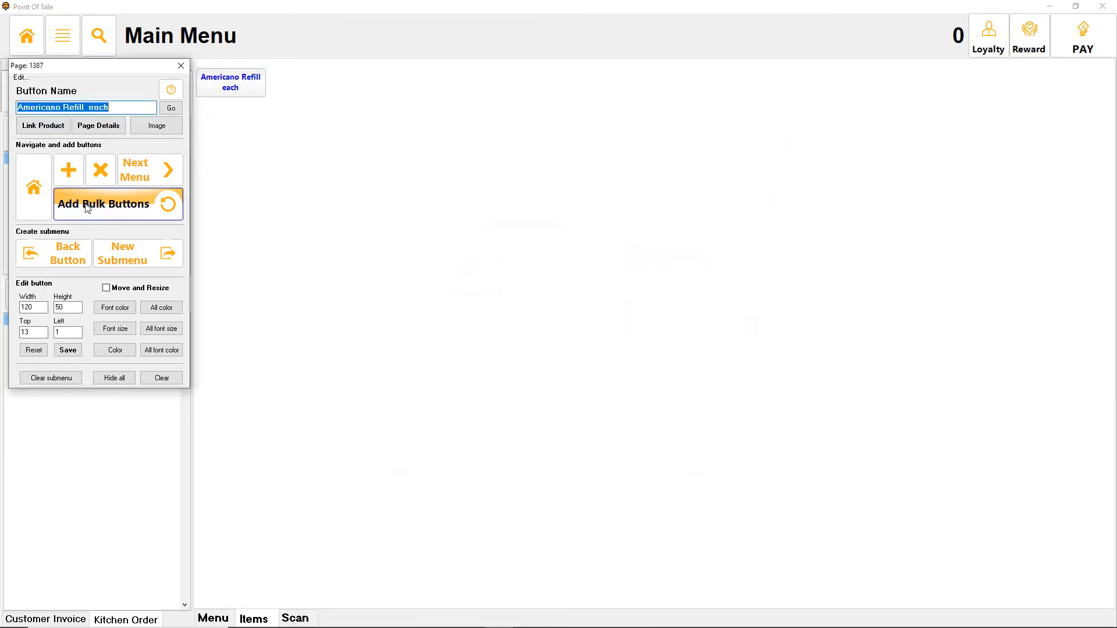
click(534, 177)
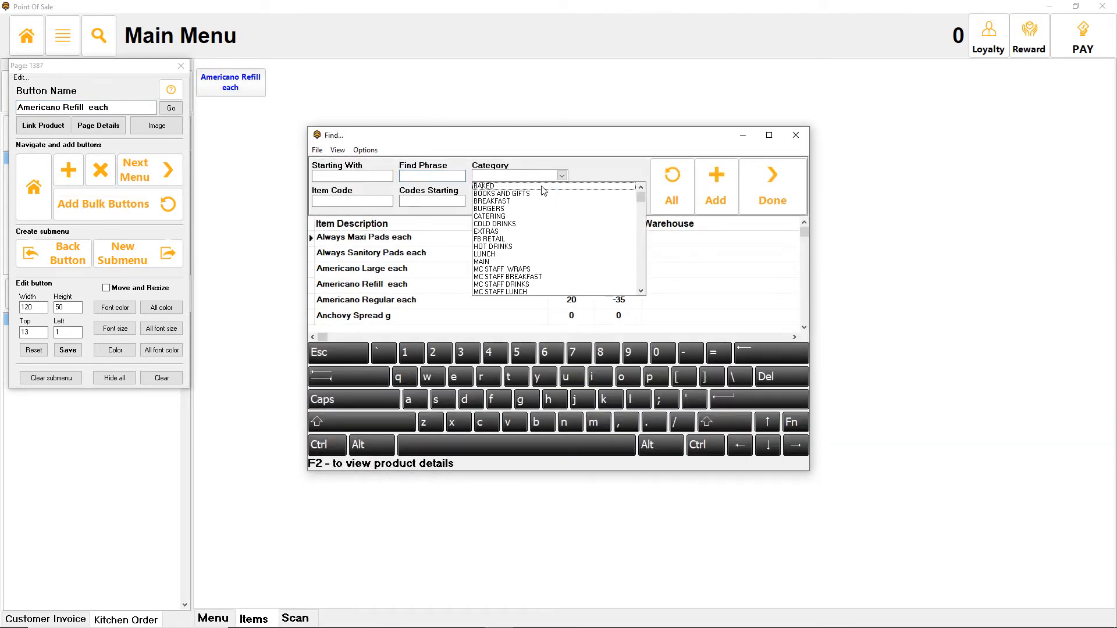
click(504, 208)
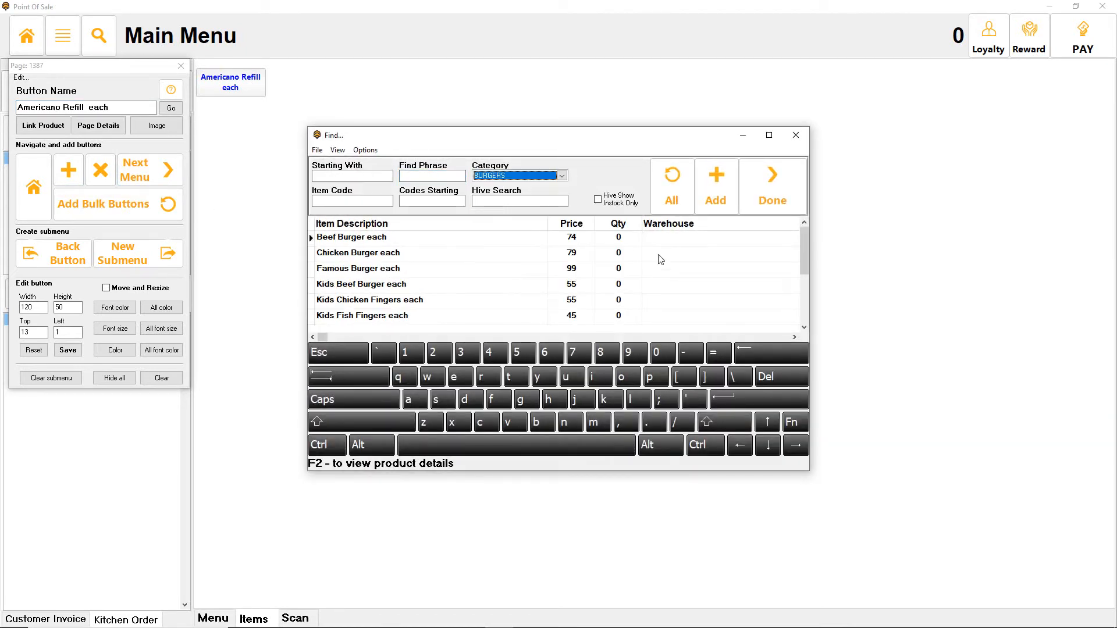
click(675, 178)
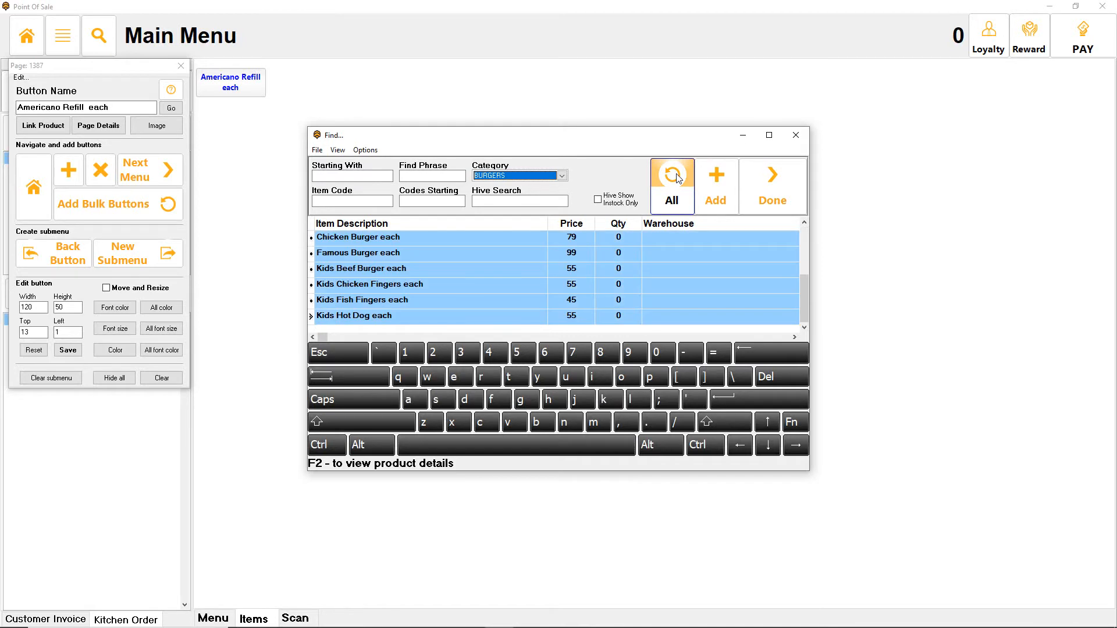
click(715, 185)
click(602, 337)
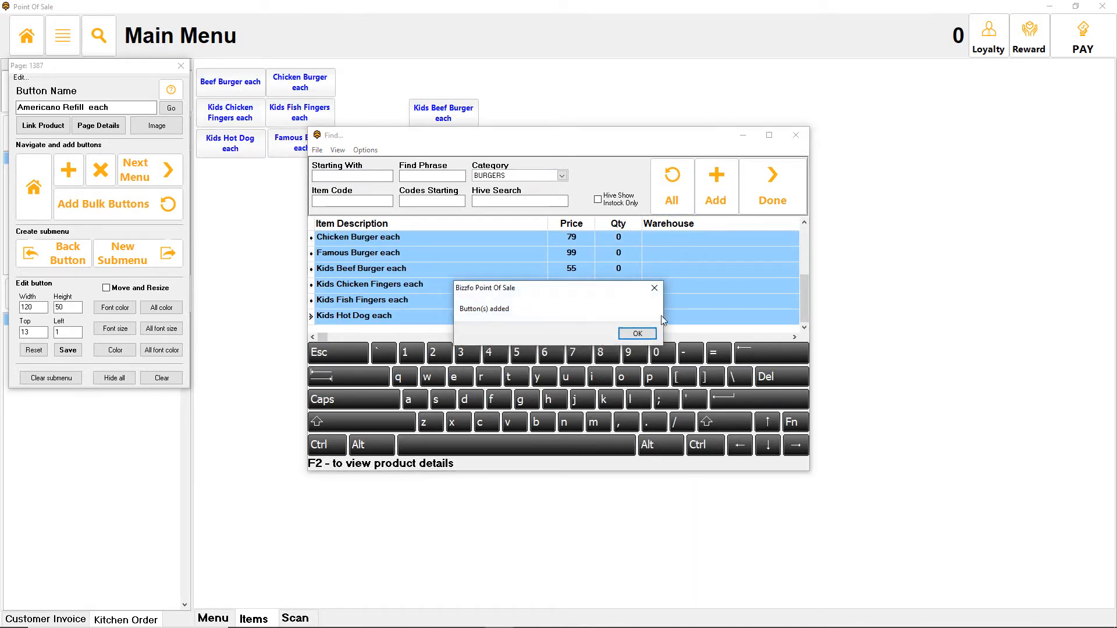
click(638, 334)
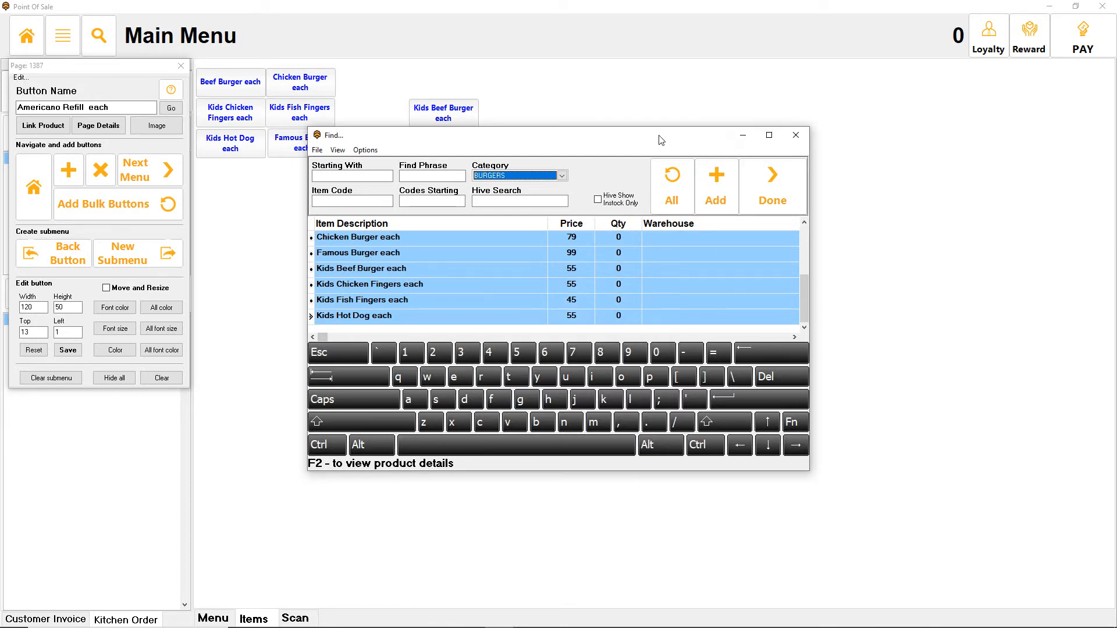
drag(661, 140, 669, 271)
click(809, 266)
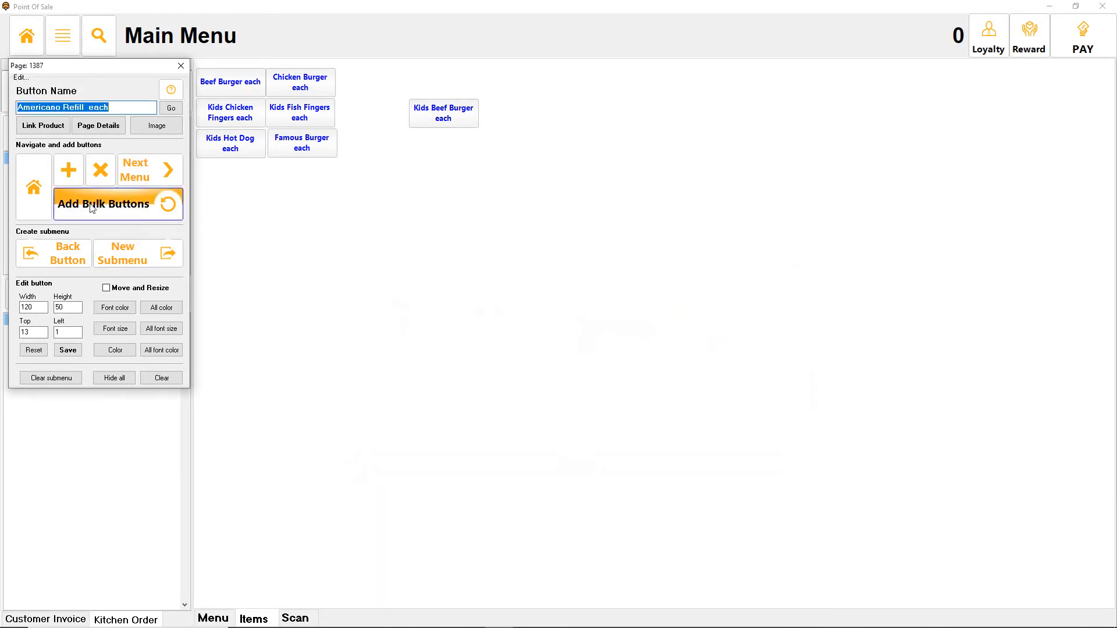
Add one more button to the burger submenu and set it as a back button.
click(72, 172)
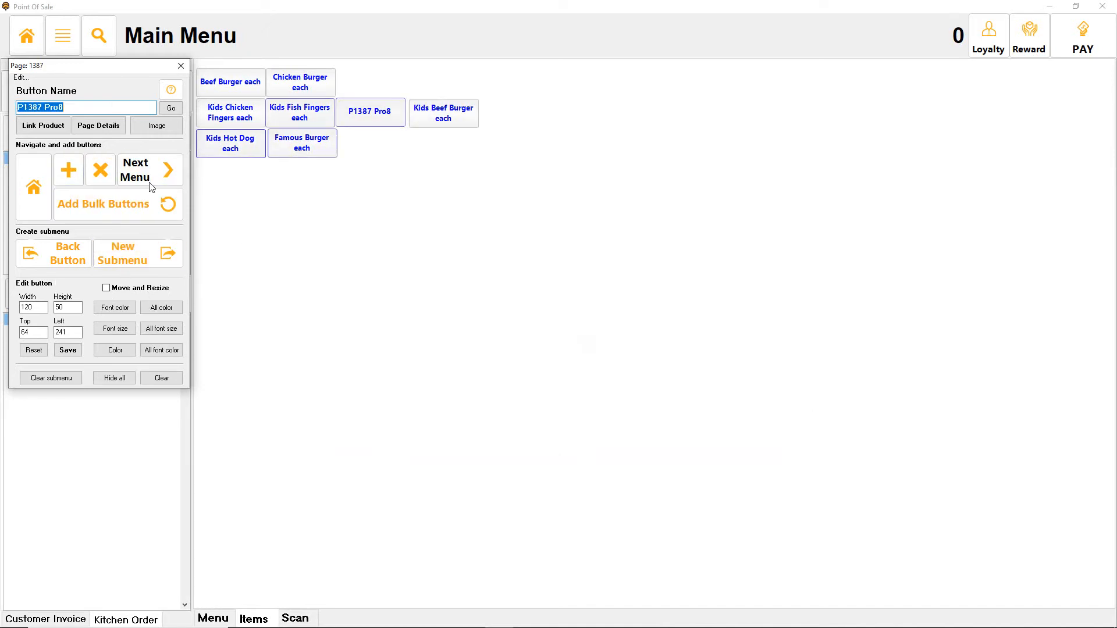
click(68, 253)
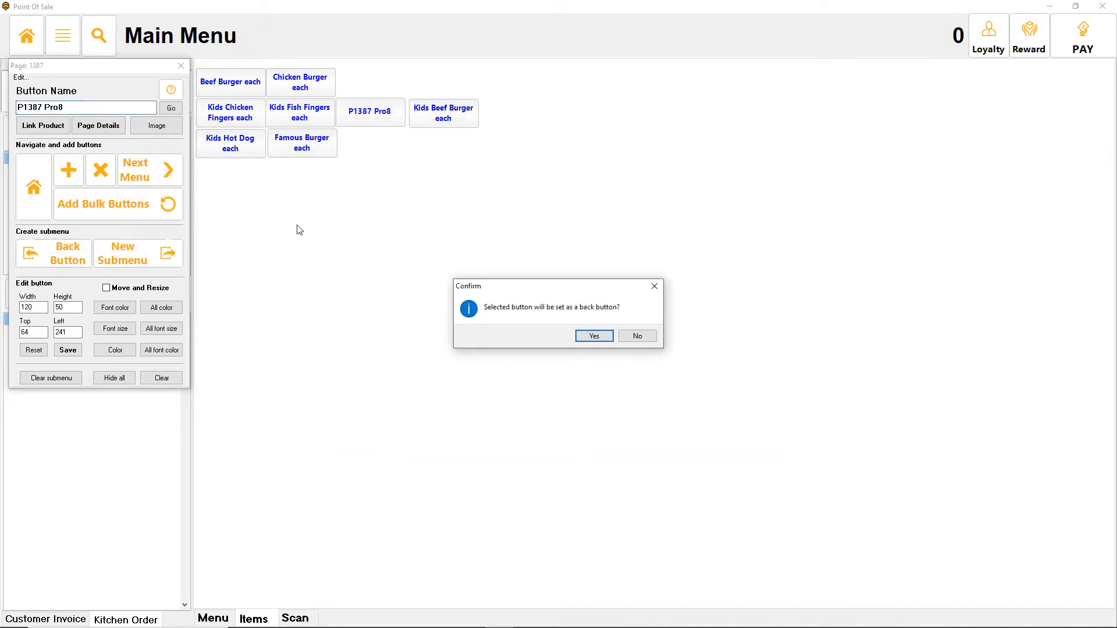
click(594, 336)
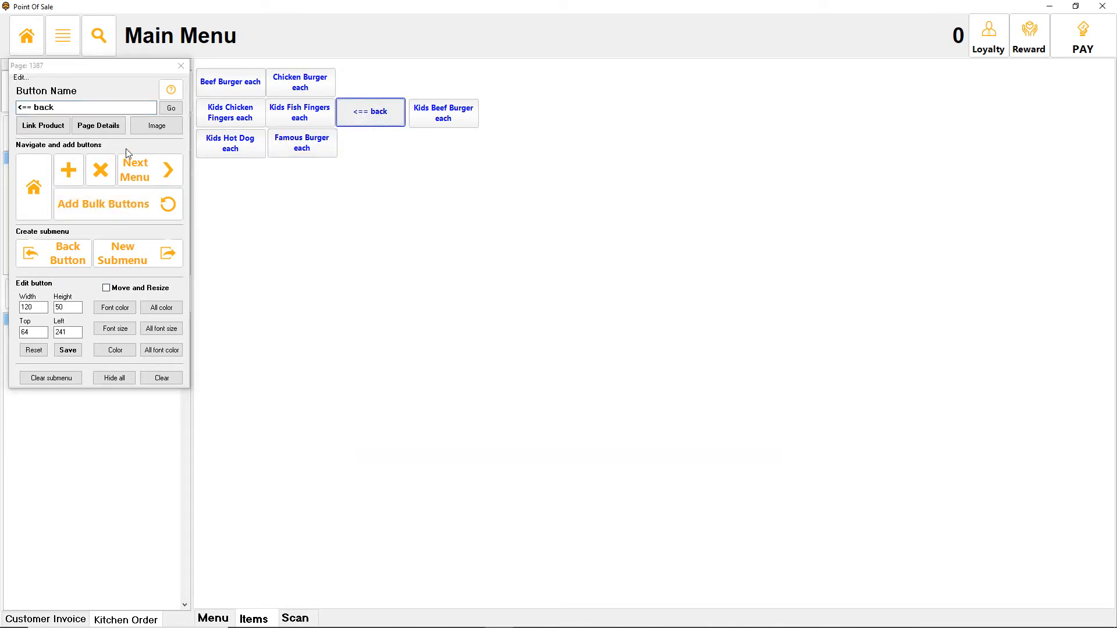
Return to the Shop menu and rename the Face Cloth each button to More Menu.
click(136, 171)
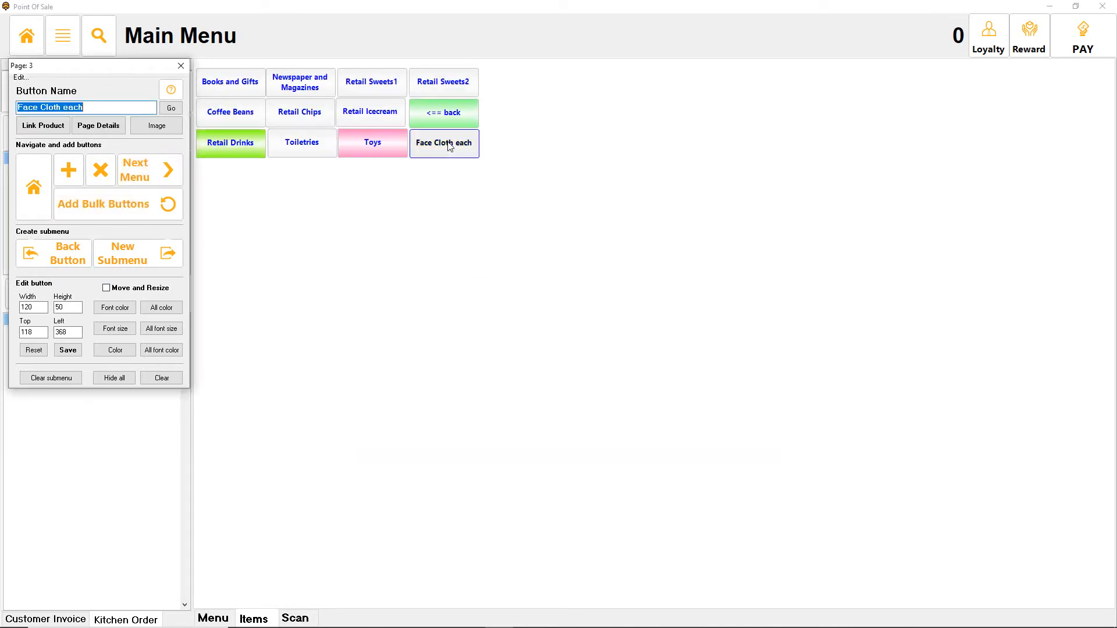
click(448, 143)
drag(88, 109, 18, 110)
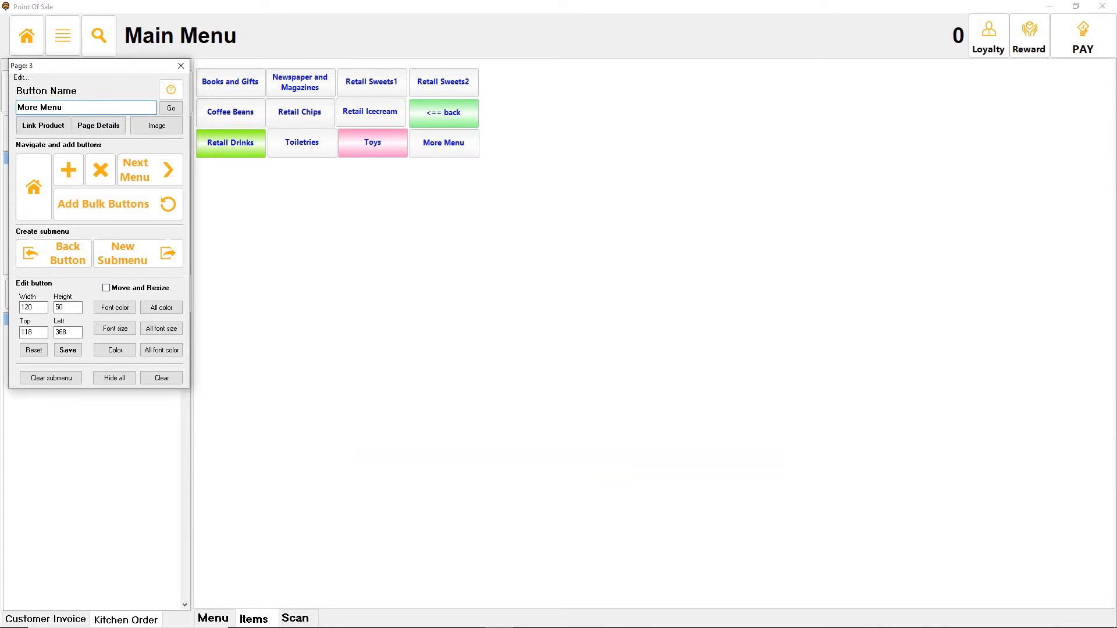
Set the More Menu button's color to orange.
click(446, 155)
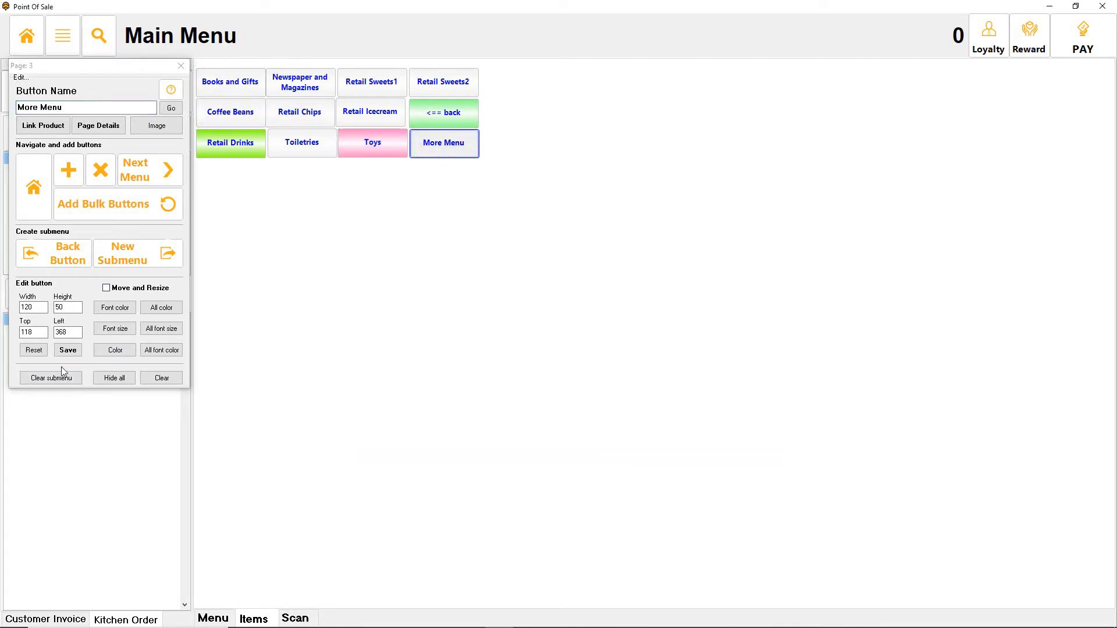
click(115, 350)
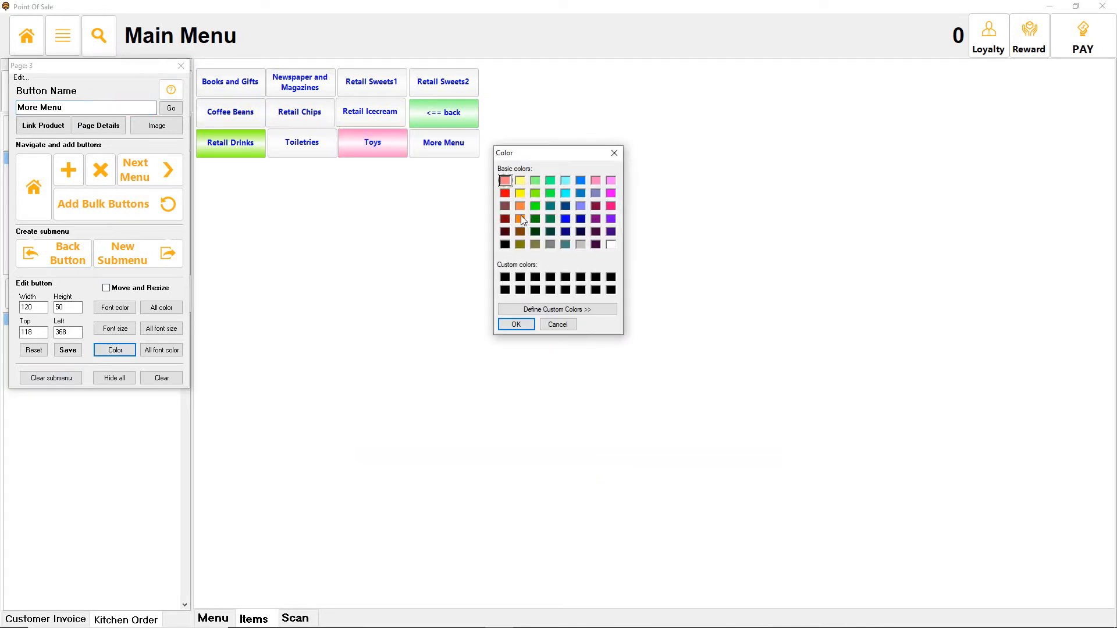
click(517, 325)
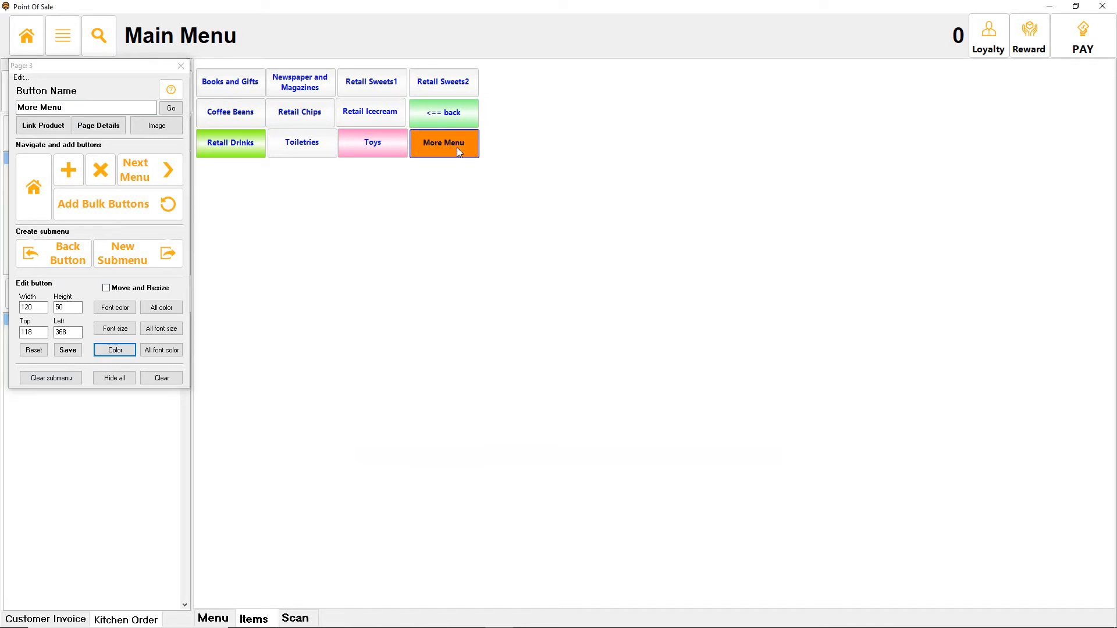
Open the More Menu submenu and set its back button's color to bright green.
click(144, 177)
click(373, 114)
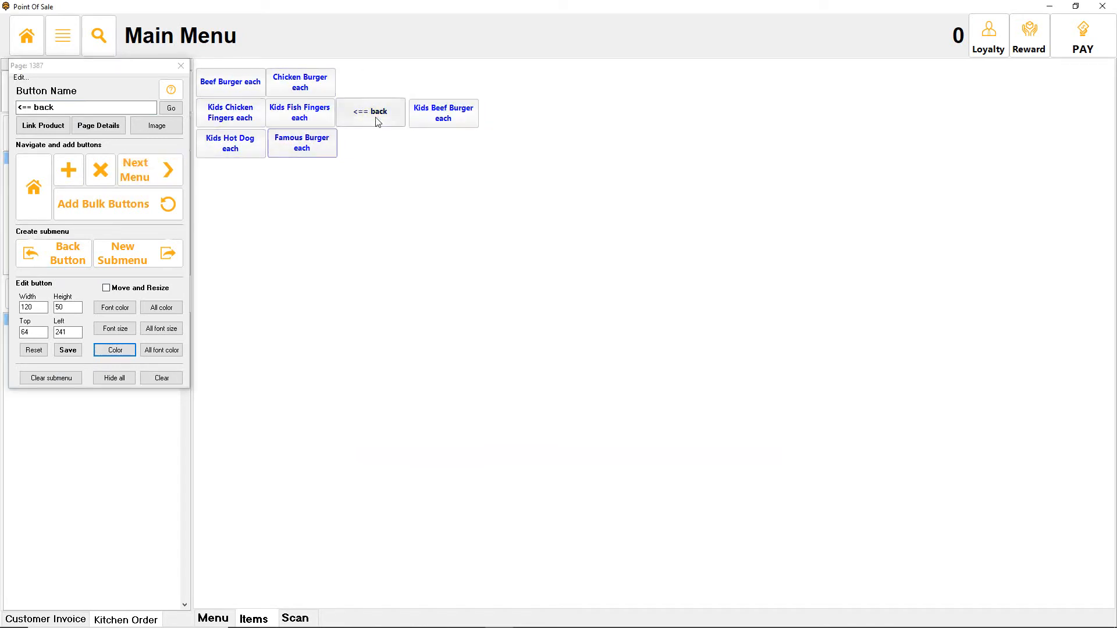
click(126, 353)
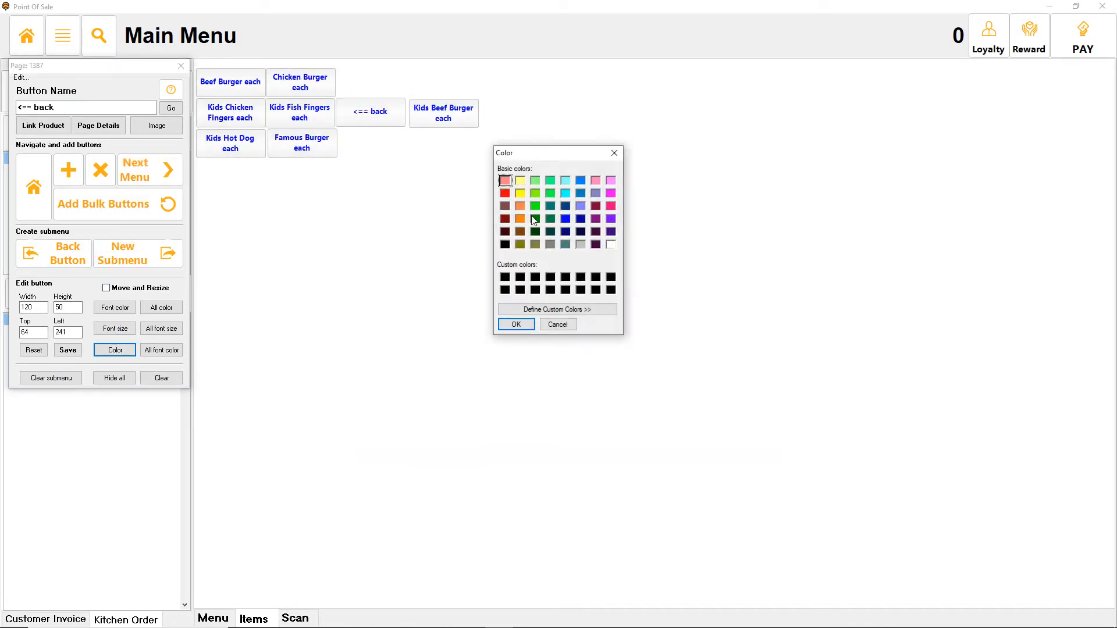
click(516, 324)
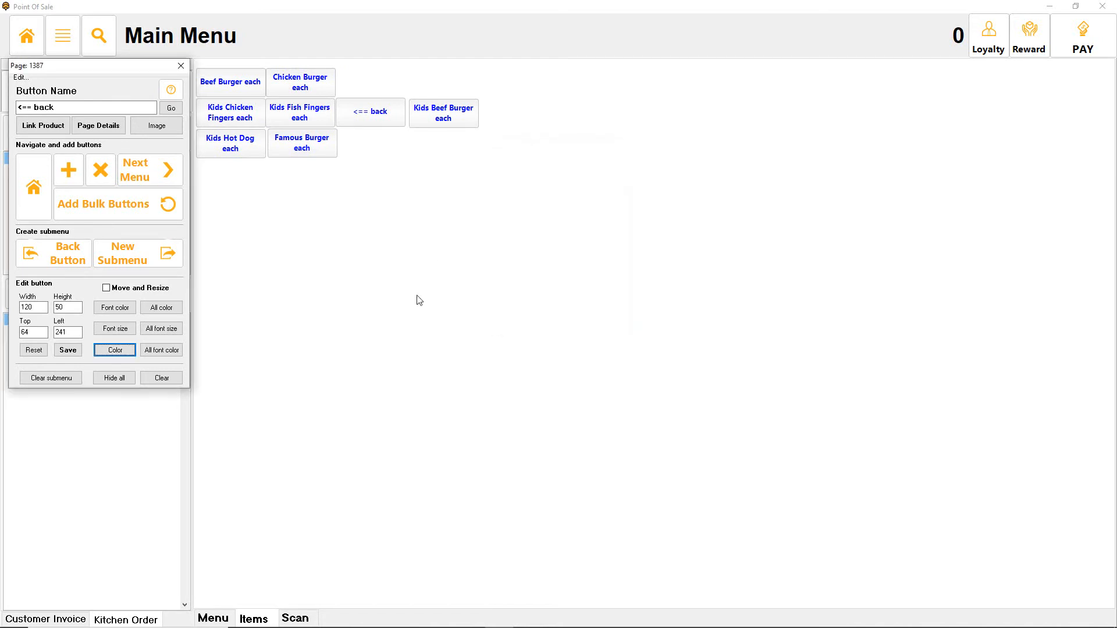
Check the menu links by going back to Shop, then home, and through Shop into More Menu again.
click(143, 173)
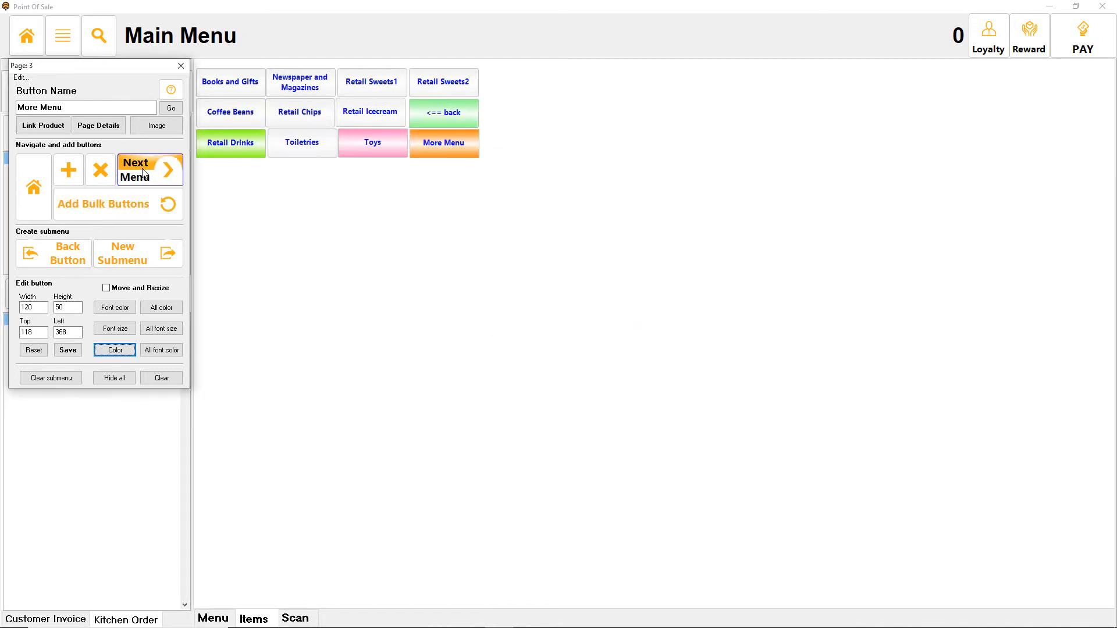
click(32, 174)
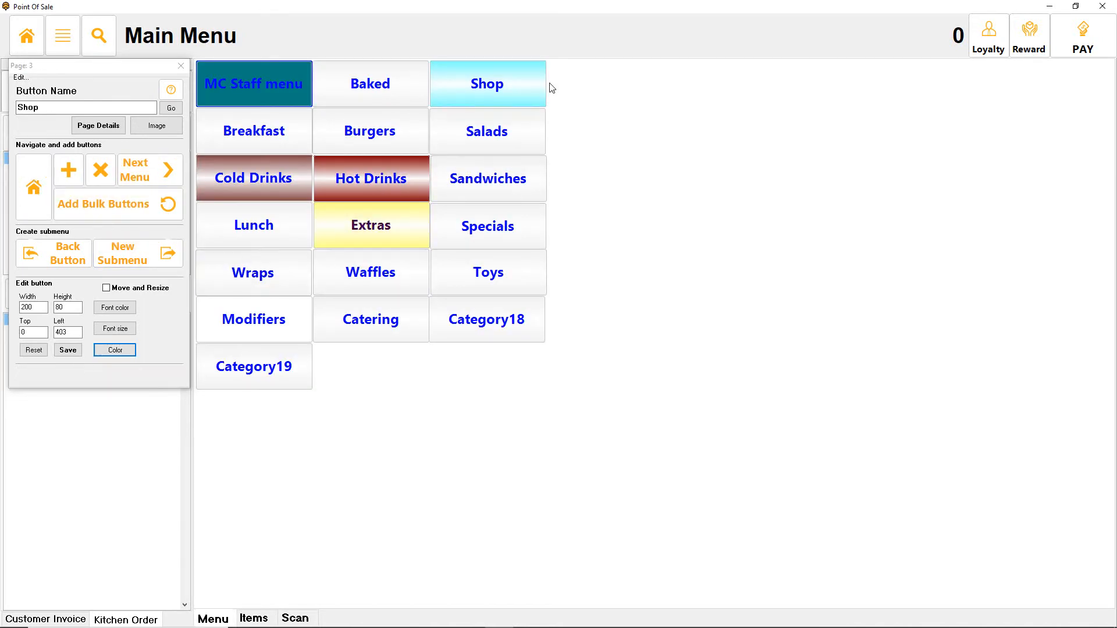
click(514, 82)
click(163, 173)
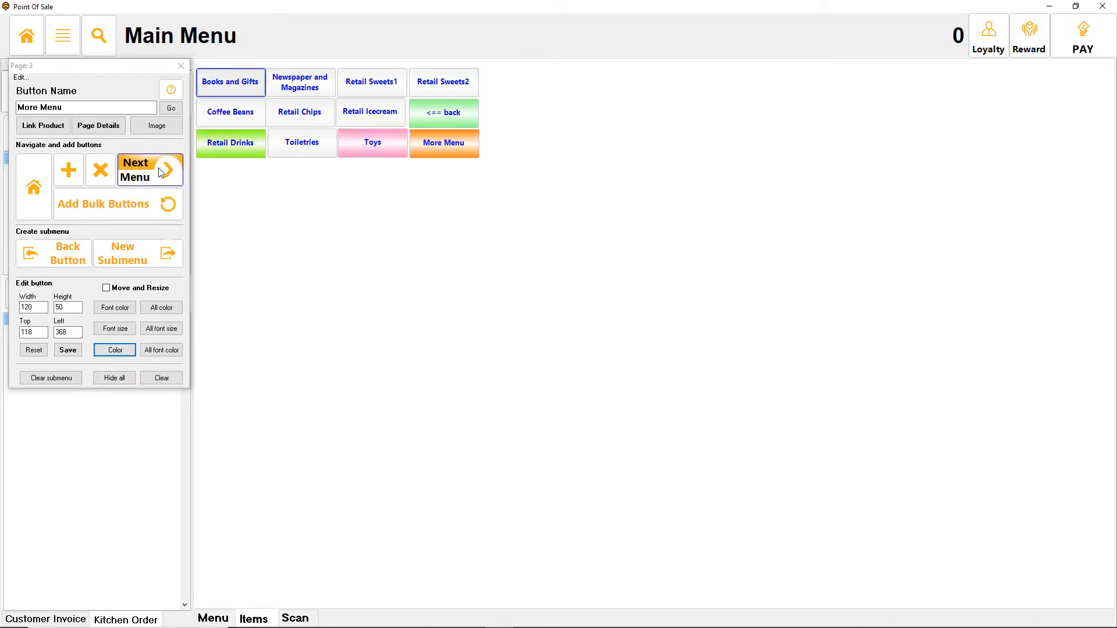
click(456, 148)
click(145, 170)
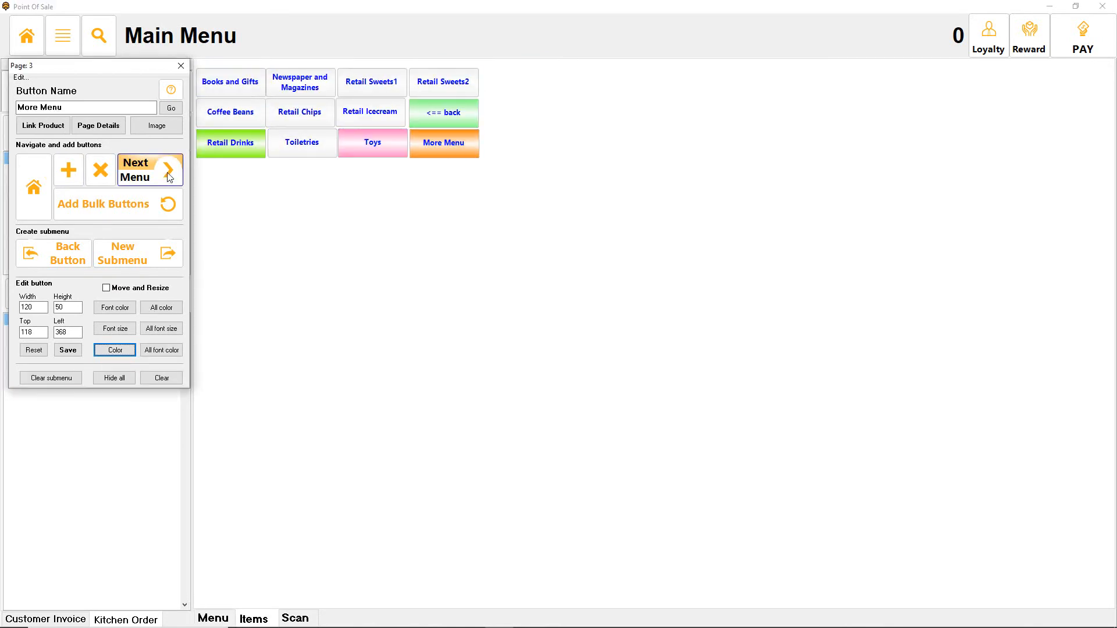
Enable moving and resizing, and enlarge the Kids Beef Burger each button to about 131 high, positioned about 10 from the top.
click(437, 118)
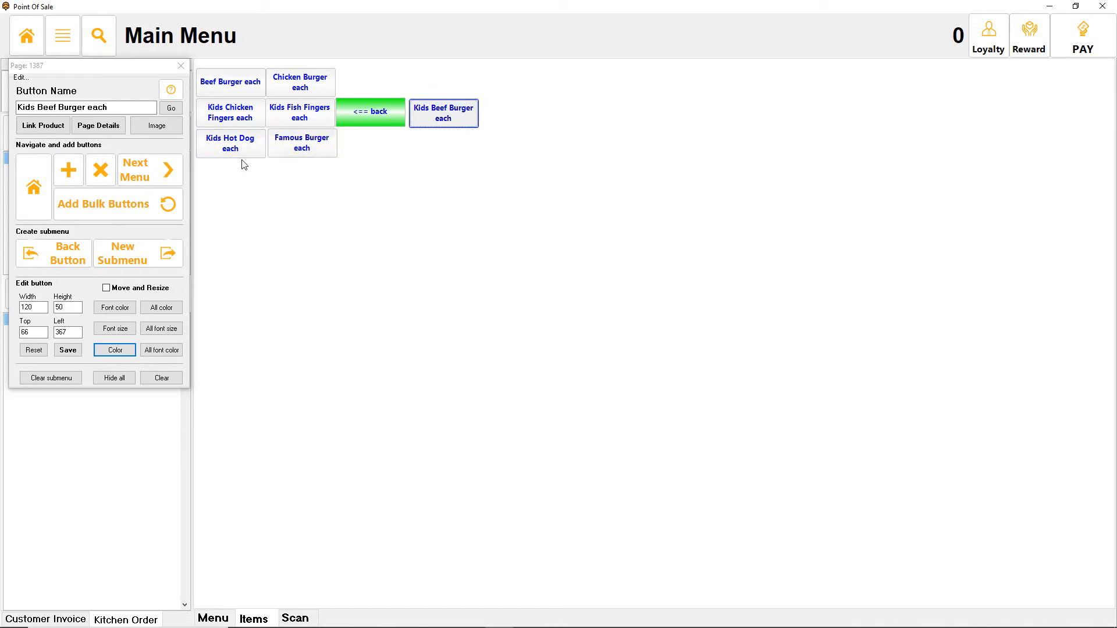
click(112, 287)
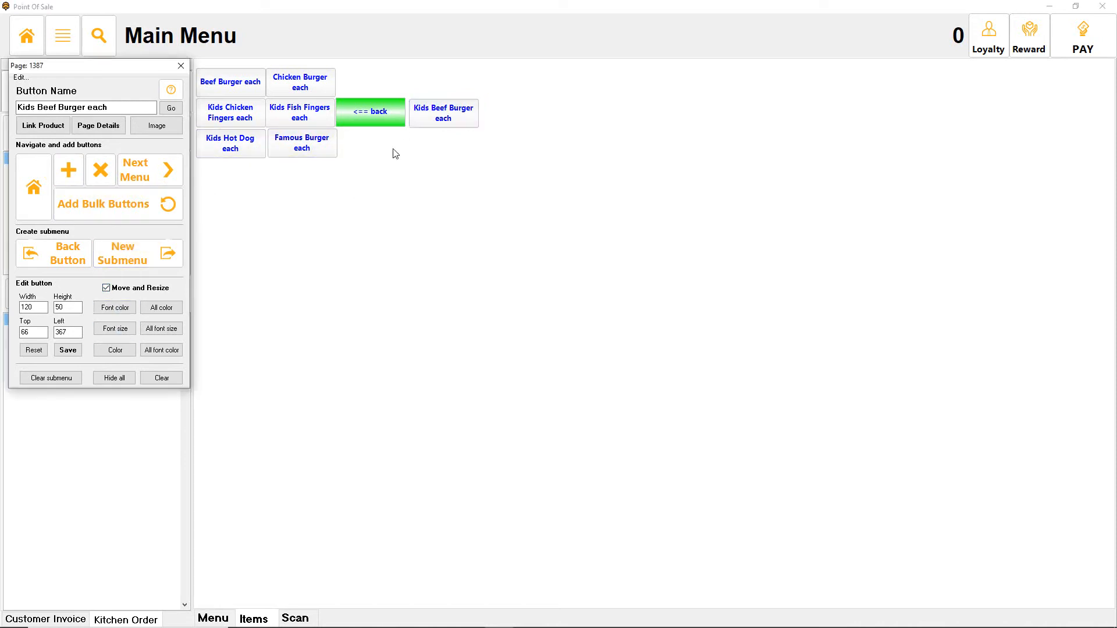
click(424, 119)
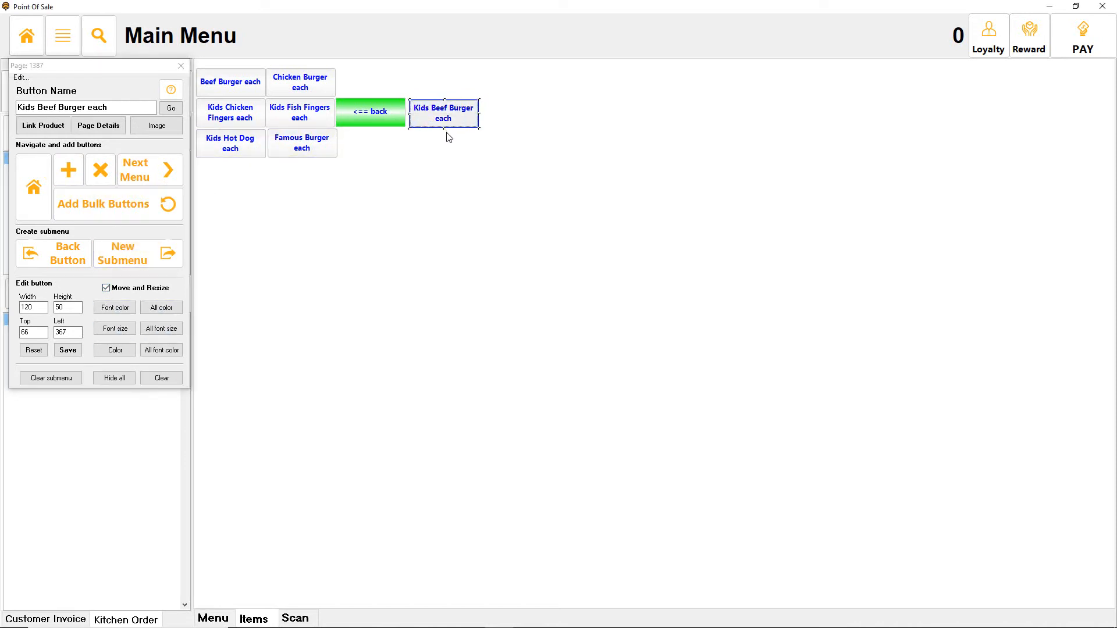
drag(444, 128, 439, 176)
drag(459, 133, 455, 106)
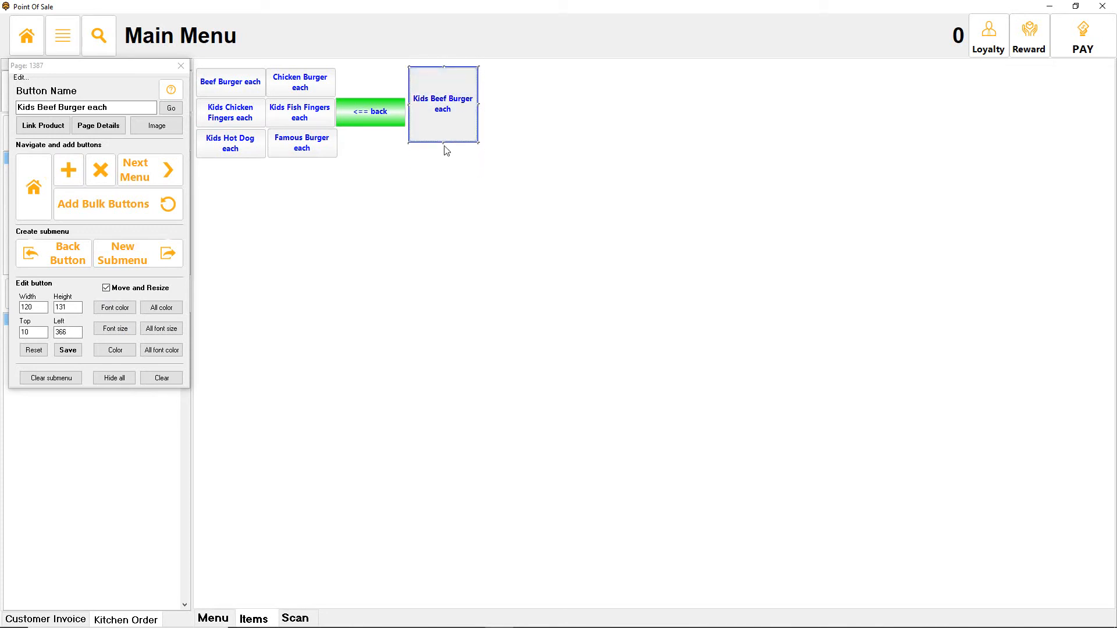
Stretch the Kids Beef Burger each button to about 166 high, and turn on price display for all buttons on the page.
drag(444, 149, 453, 168)
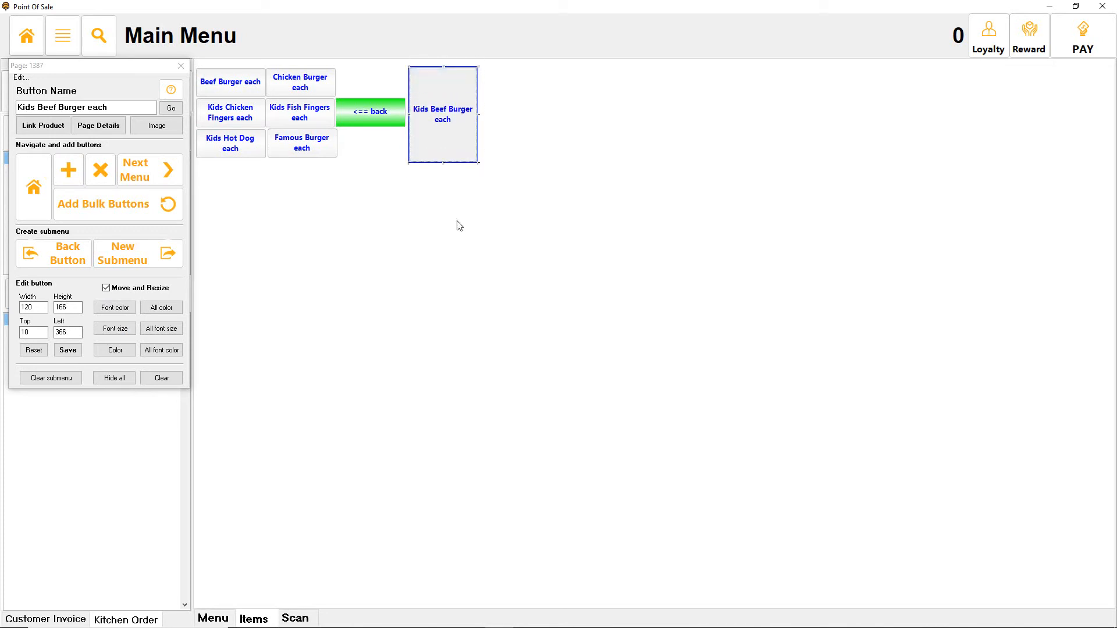
click(105, 135)
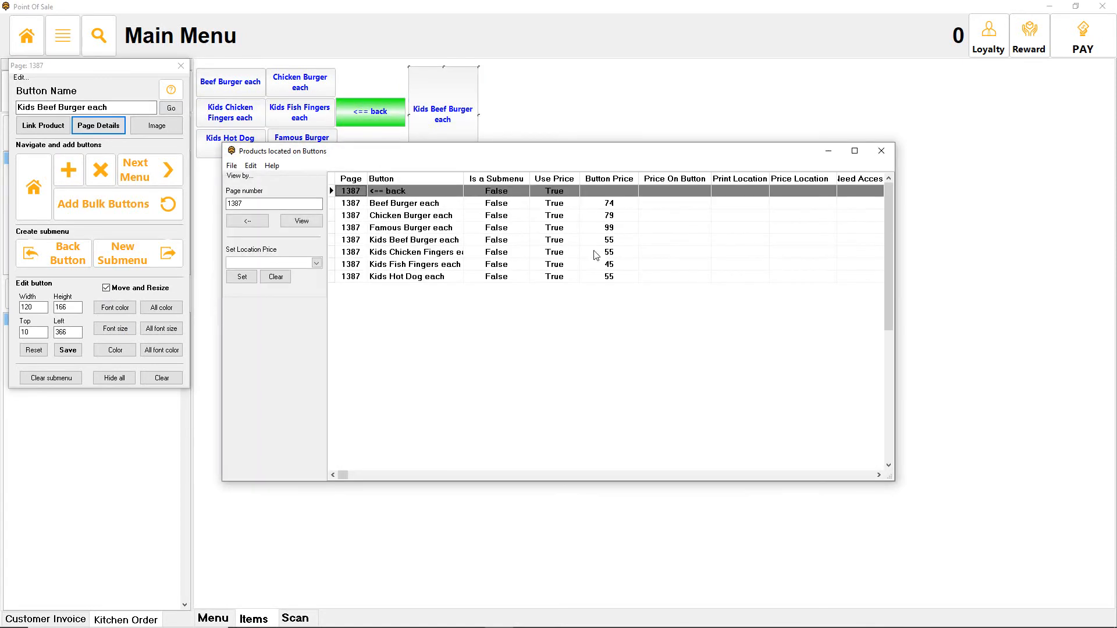
click(538, 216)
right_click(540, 215)
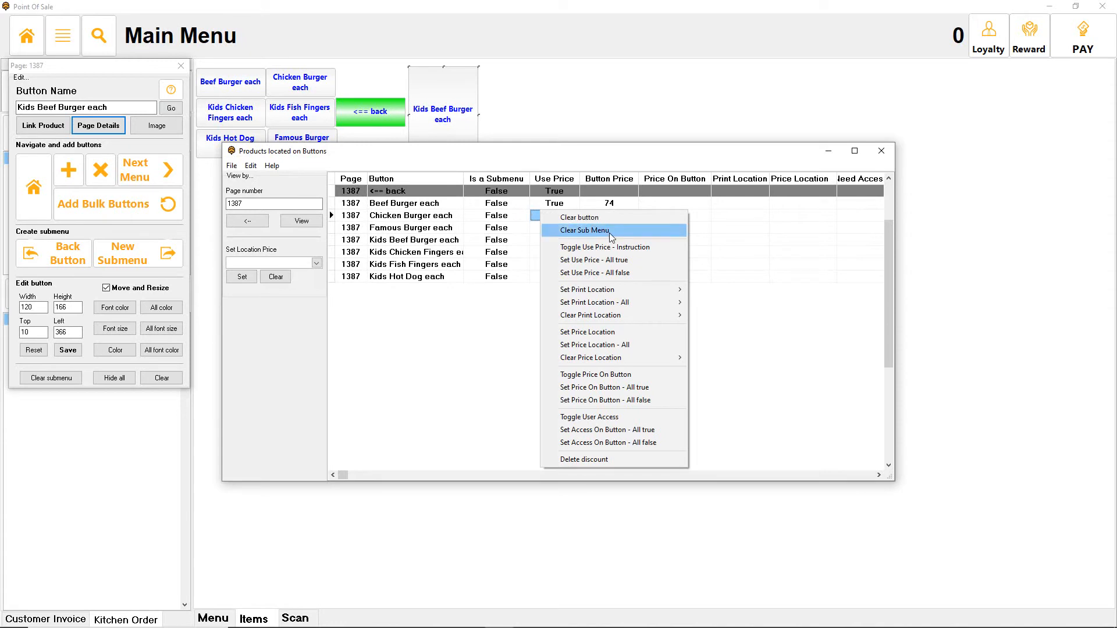
click(667, 392)
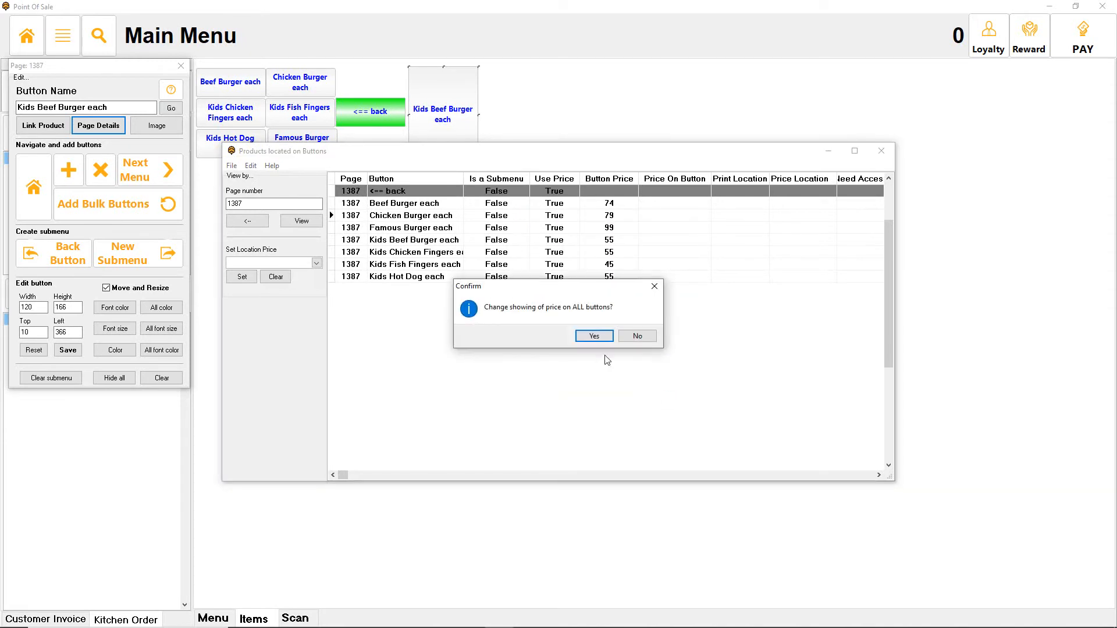
click(591, 336)
click(879, 149)
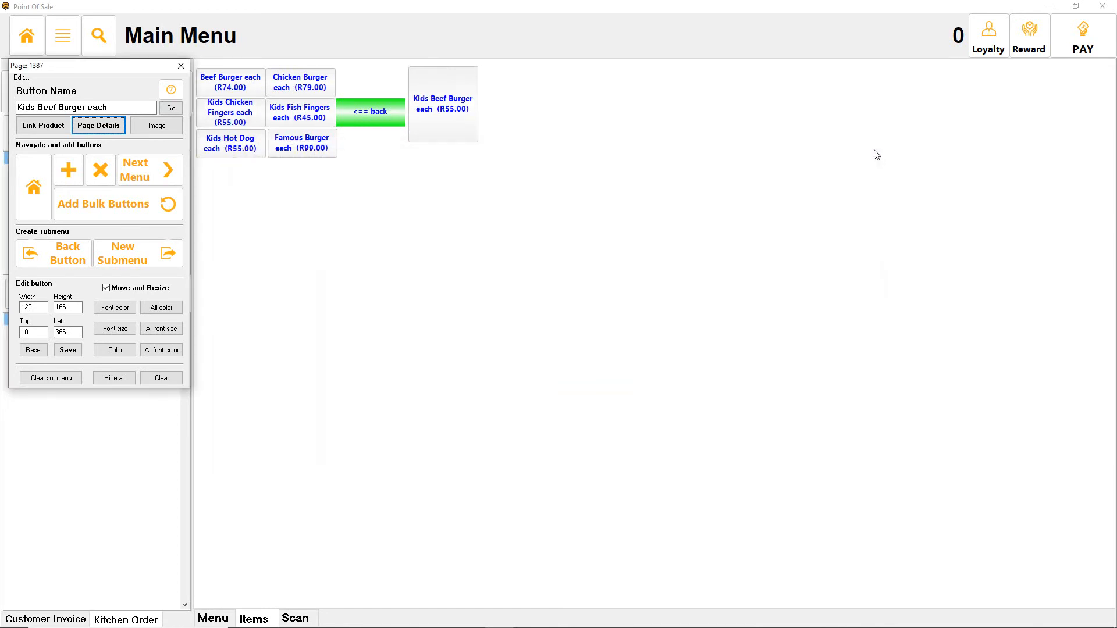
Set the print location of all buttons on the page to the Kitchen 1 kitchen printer.
click(99, 126)
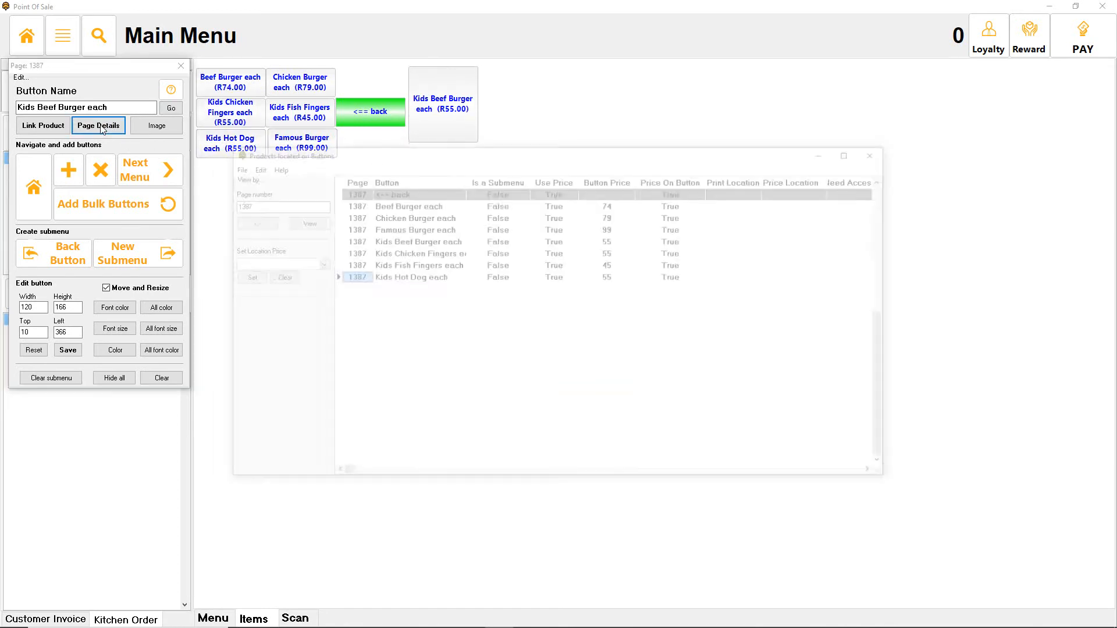
right_click(496, 203)
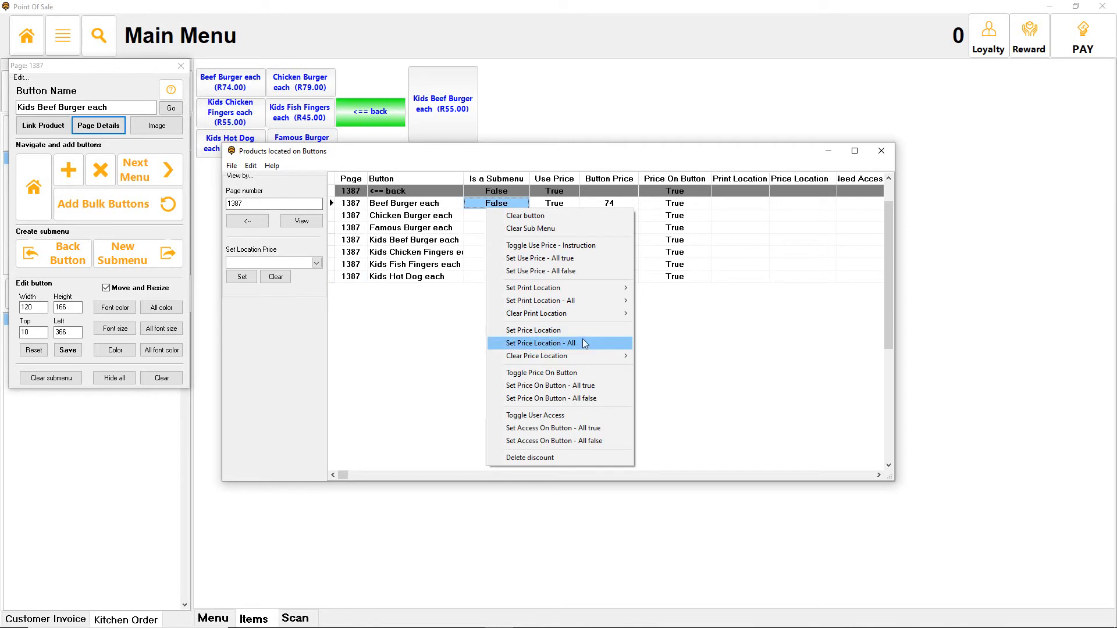
mouse_move(567, 308)
mouse_move(713, 301)
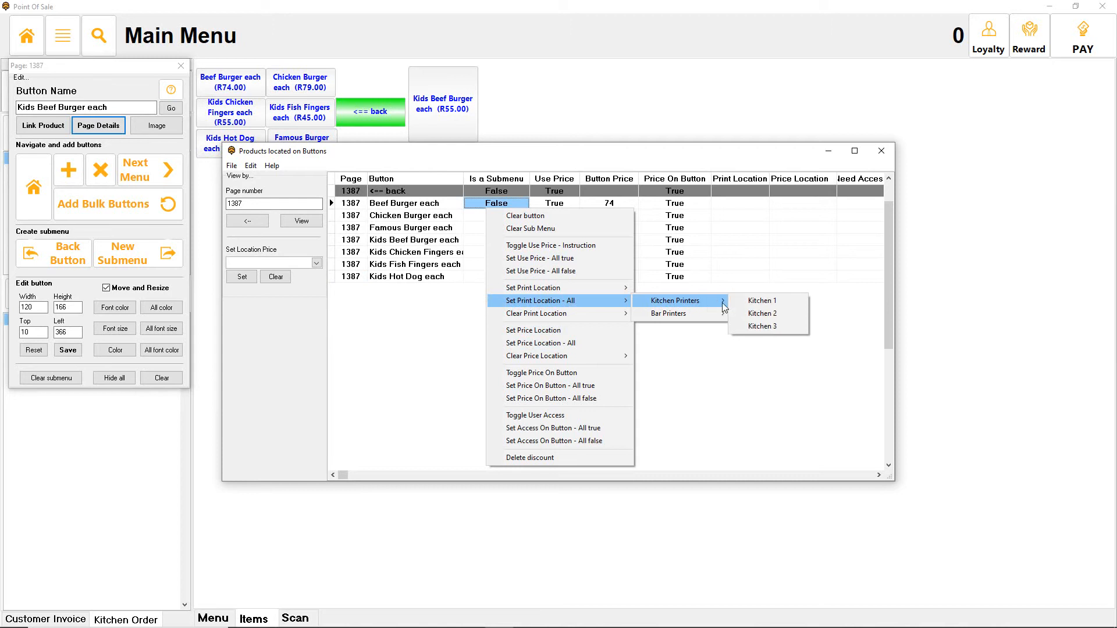
click(764, 301)
click(596, 338)
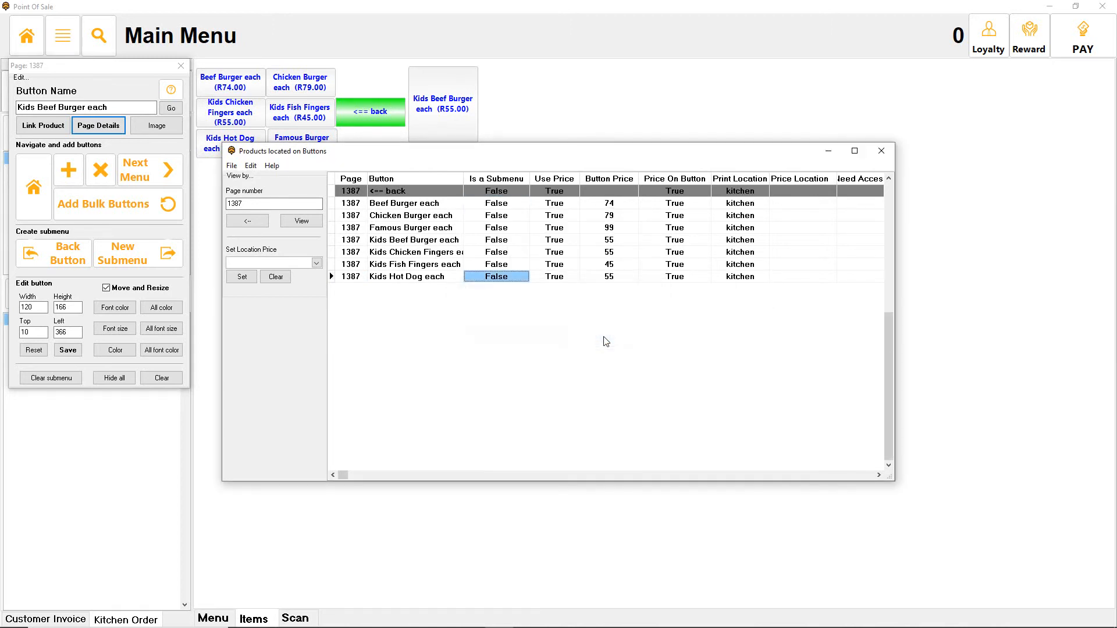
click(889, 157)
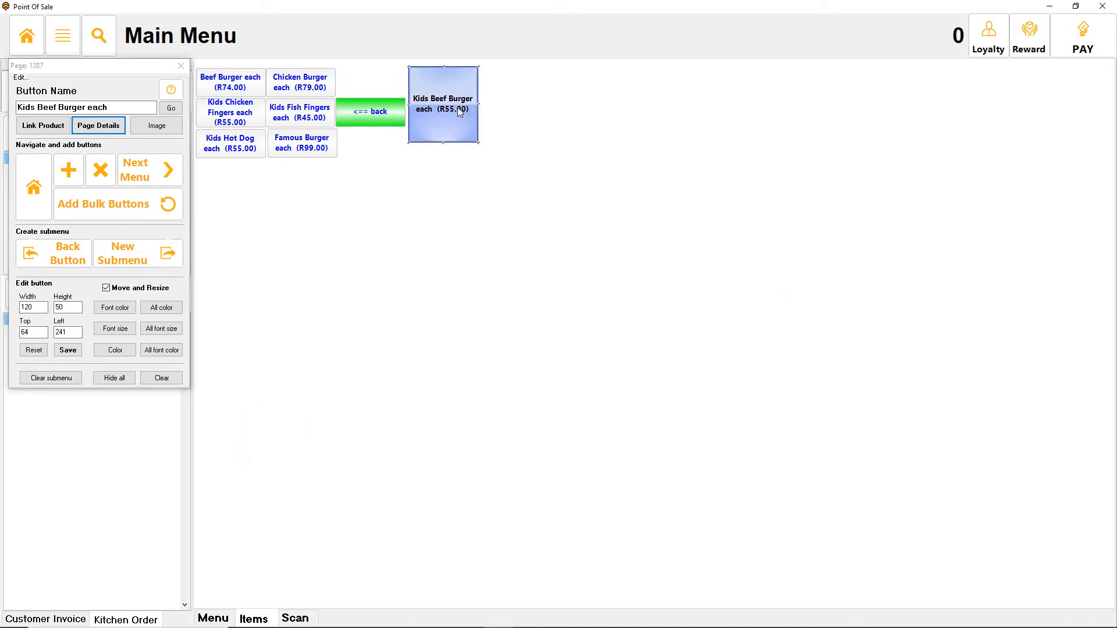
Return to the home menu, select the Salads category and open its item page.
click(36, 172)
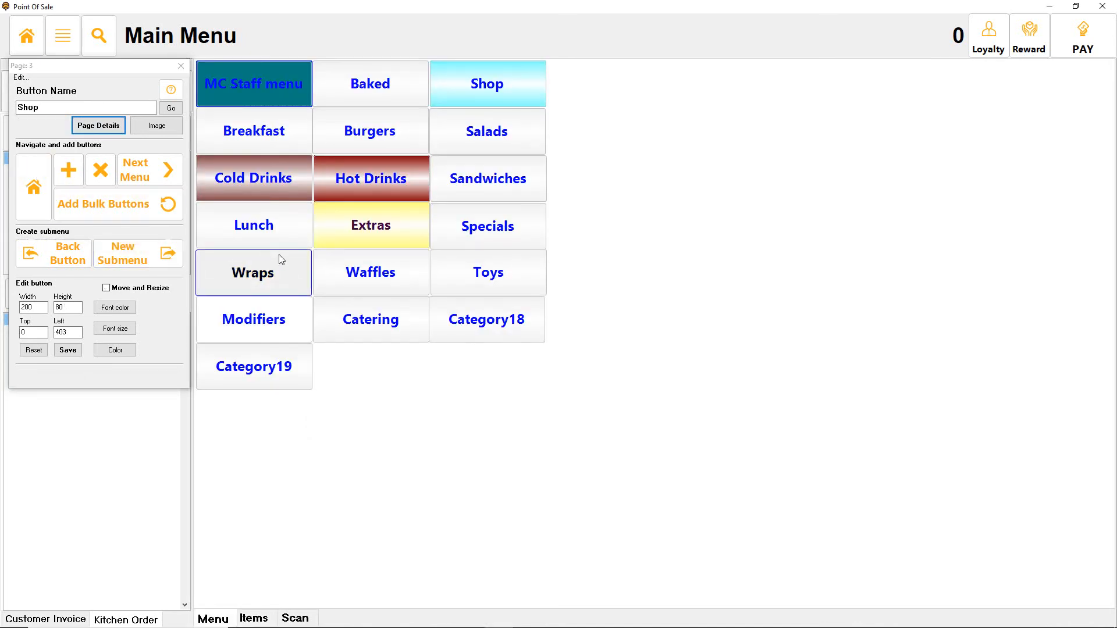
click(378, 86)
click(395, 128)
click(481, 92)
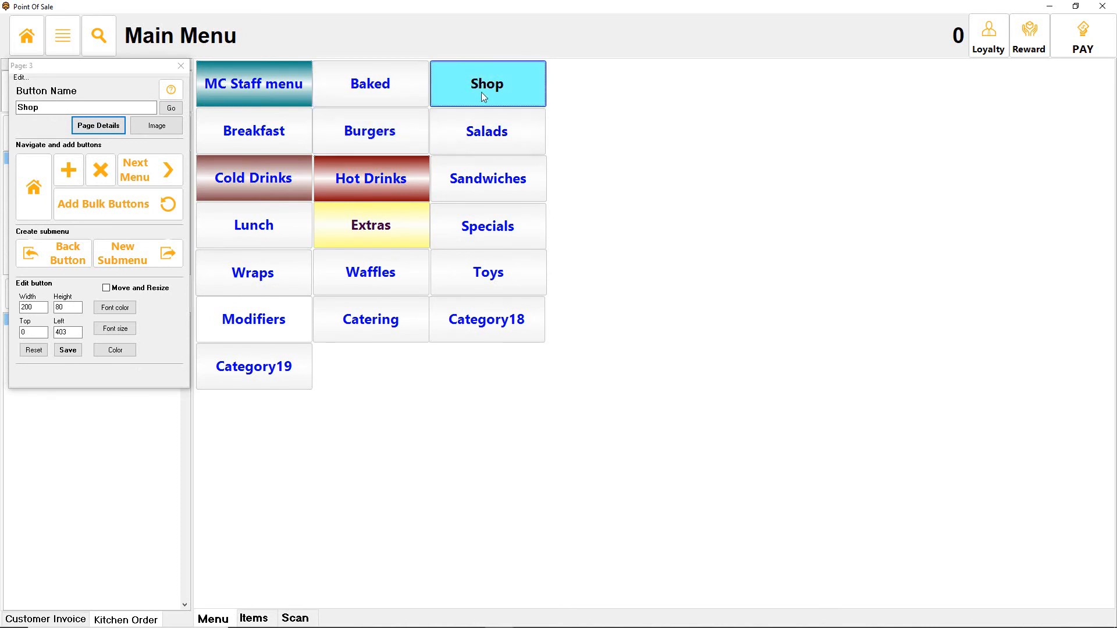
click(510, 135)
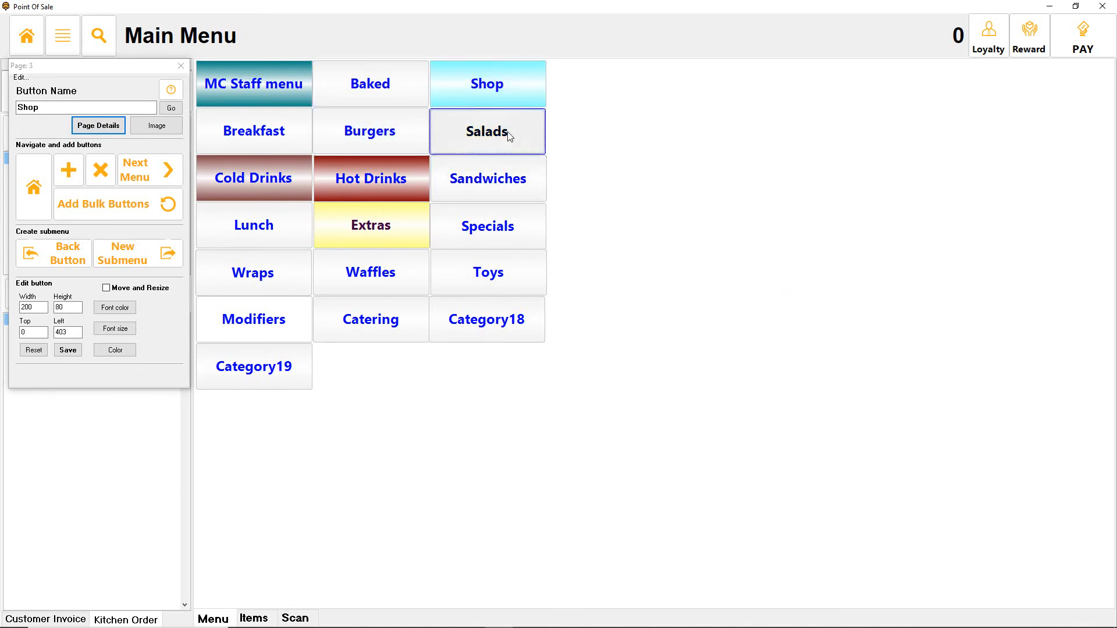
click(147, 178)
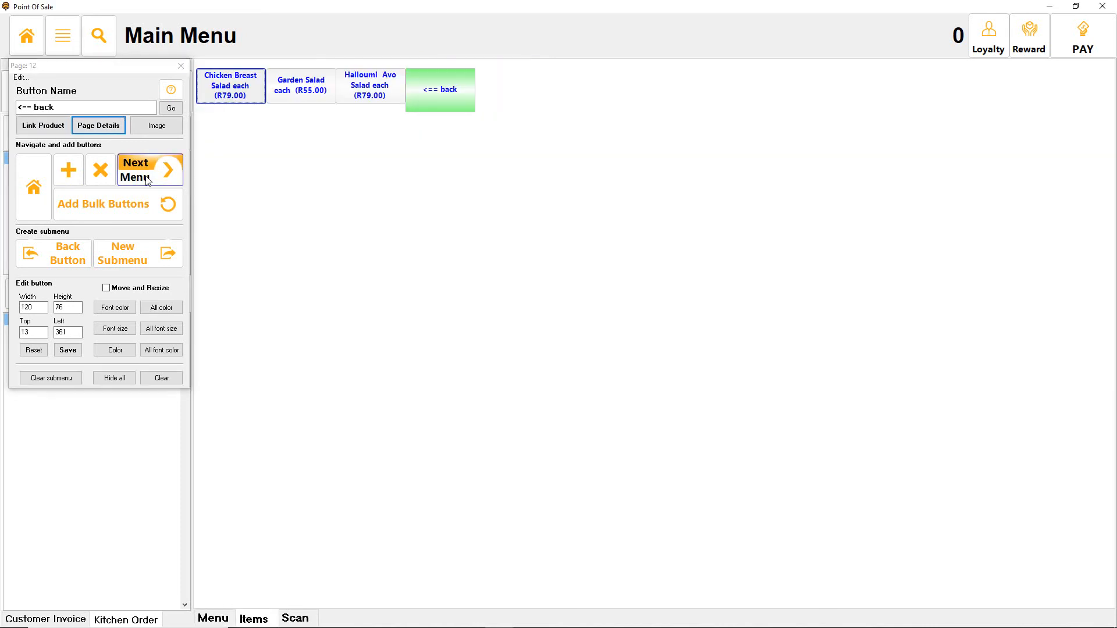
Add three blank buttons to the Salads page and delete them again.
click(70, 172)
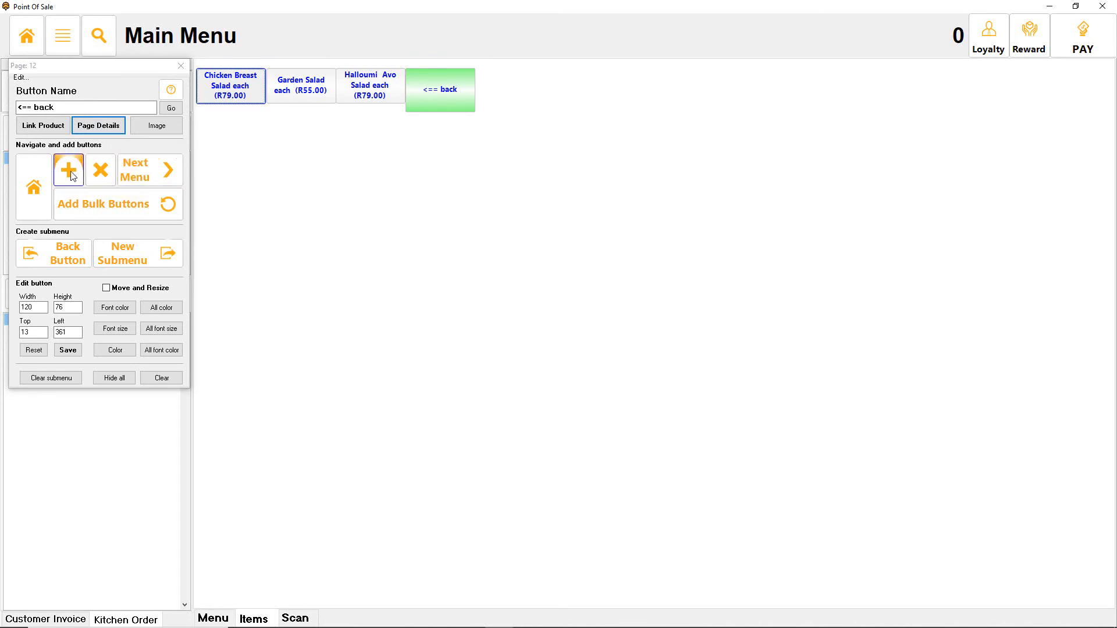
click(71, 175)
click(71, 175)
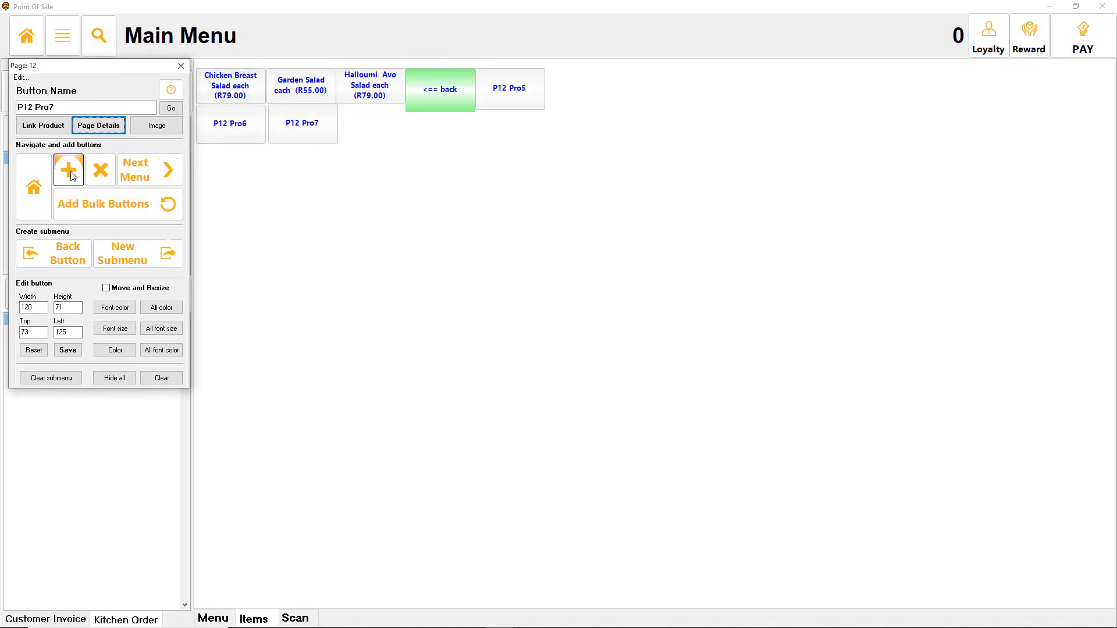
click(100, 178)
click(100, 177)
click(100, 178)
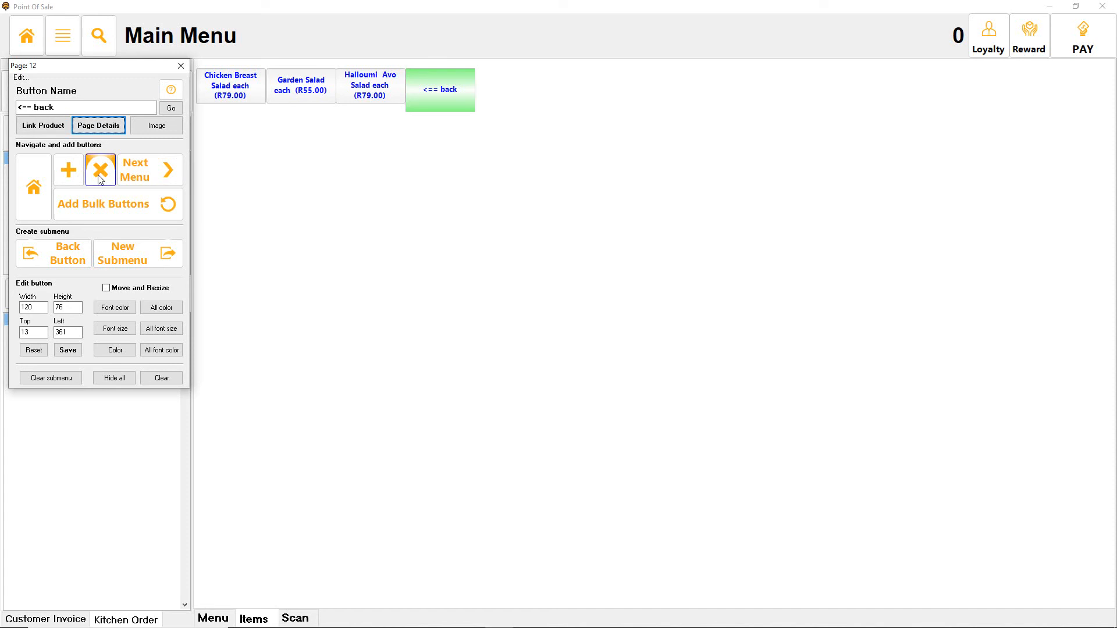
Add a new button after the Salads page's back button and create a submenu from it.
click(69, 171)
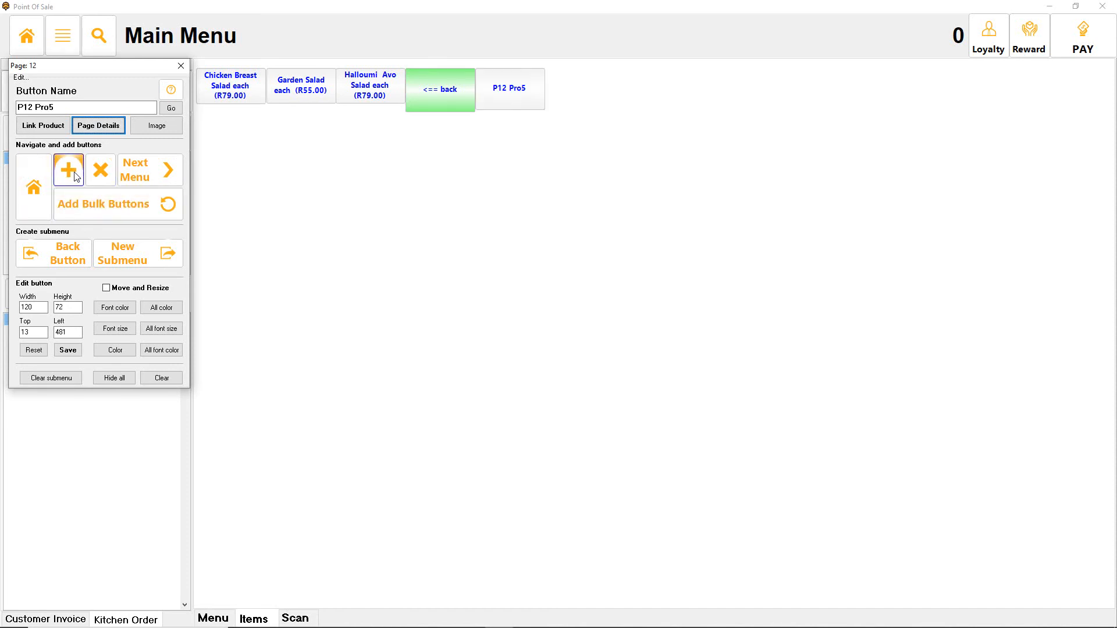
click(169, 171)
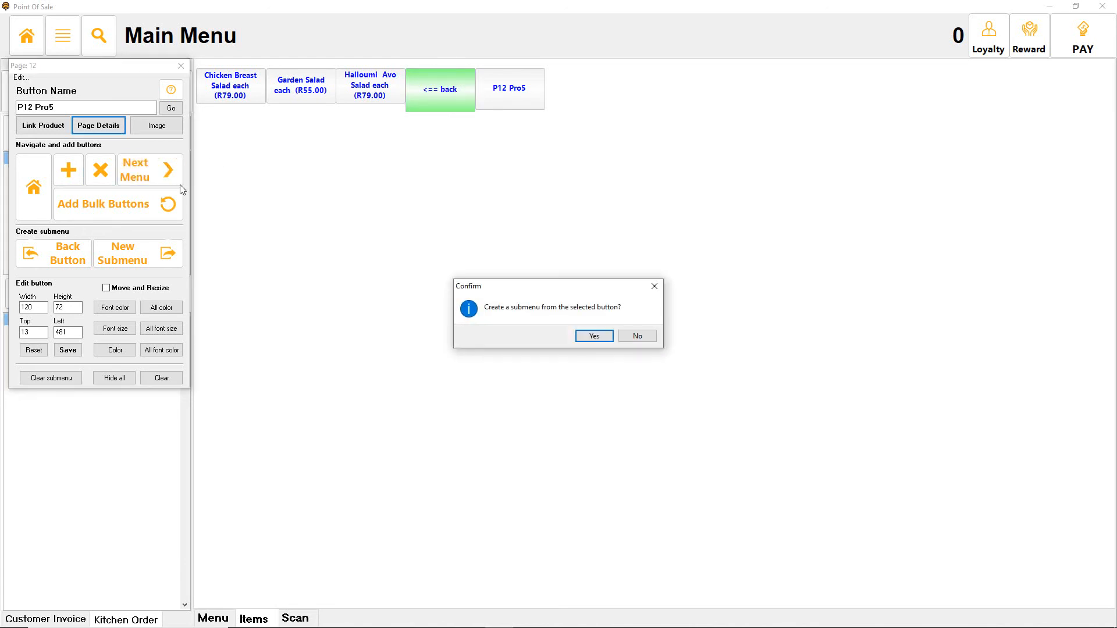
click(591, 336)
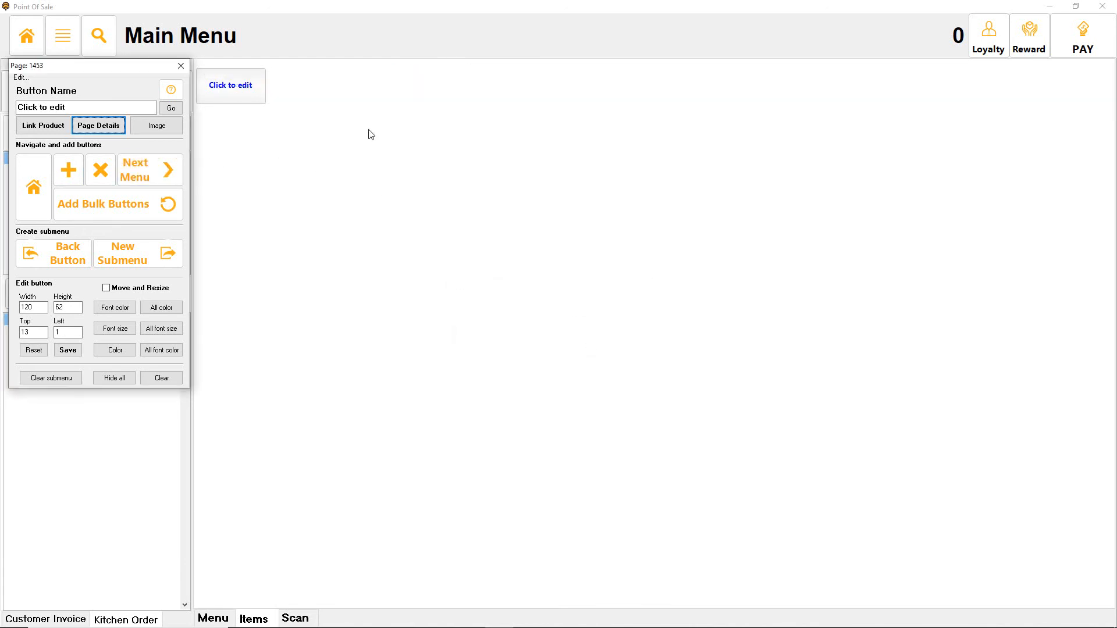
Bulk-add buttons for all products in the BAKED category to the new submenu.
click(126, 202)
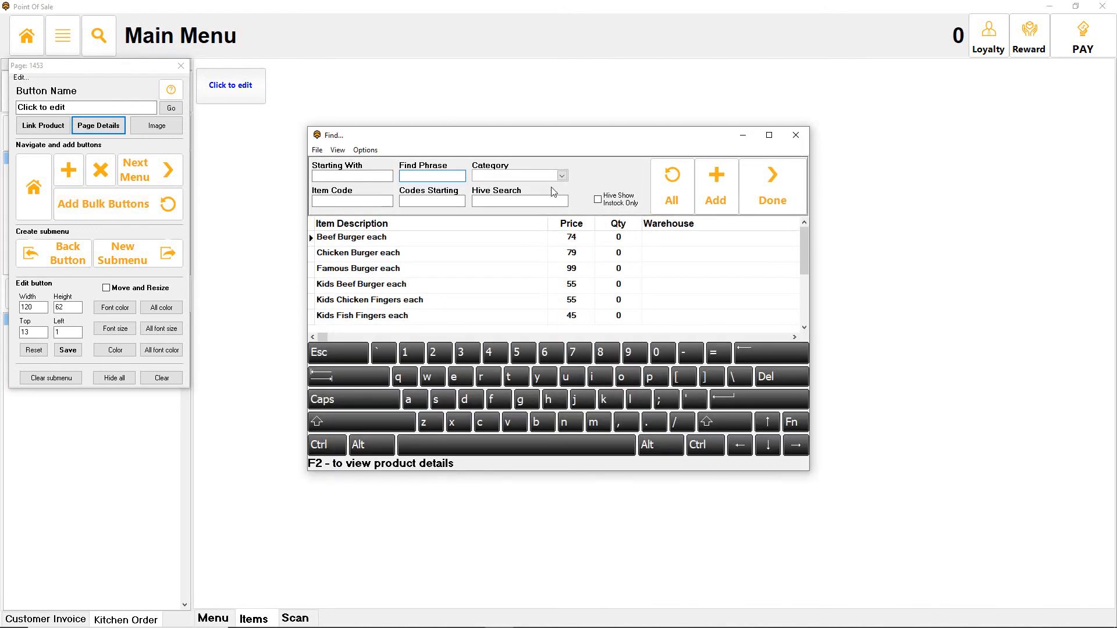
click(539, 177)
click(535, 187)
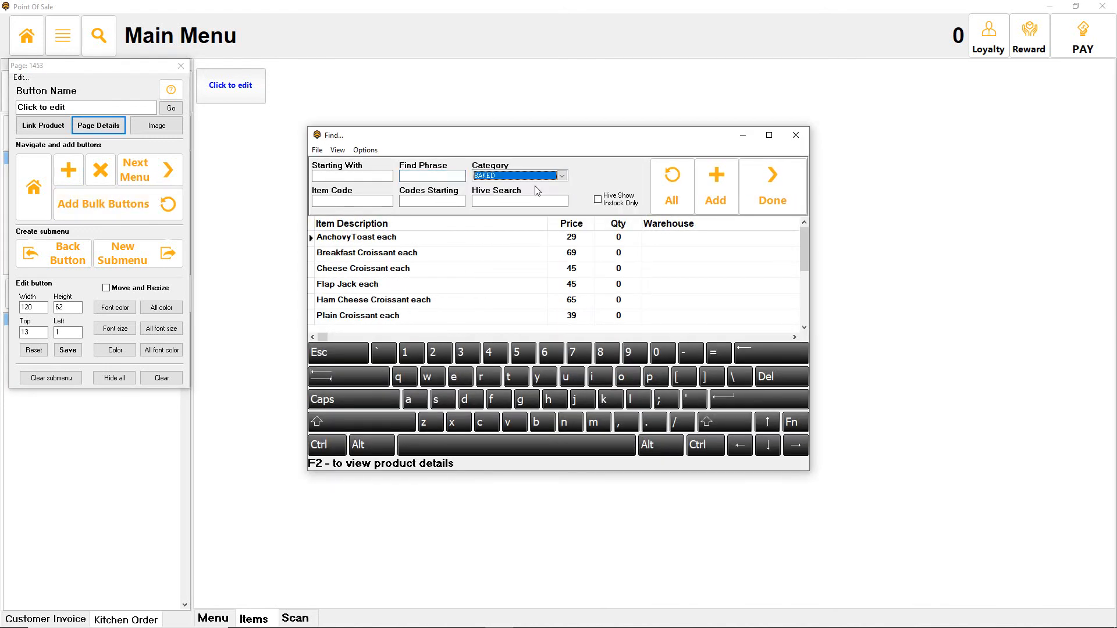
click(672, 187)
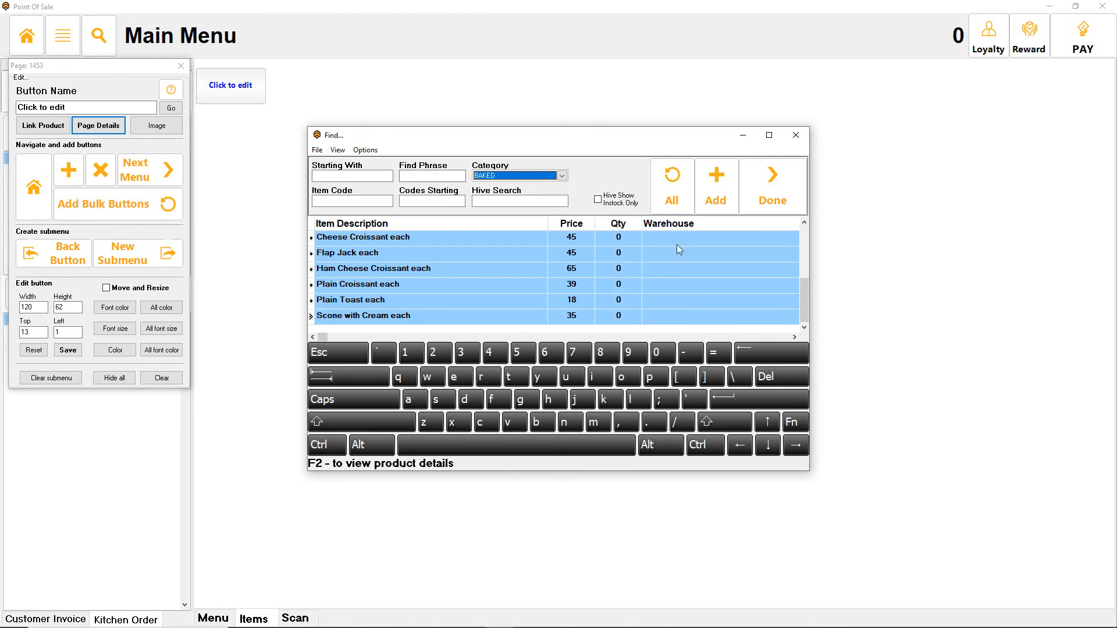
click(715, 192)
click(588, 338)
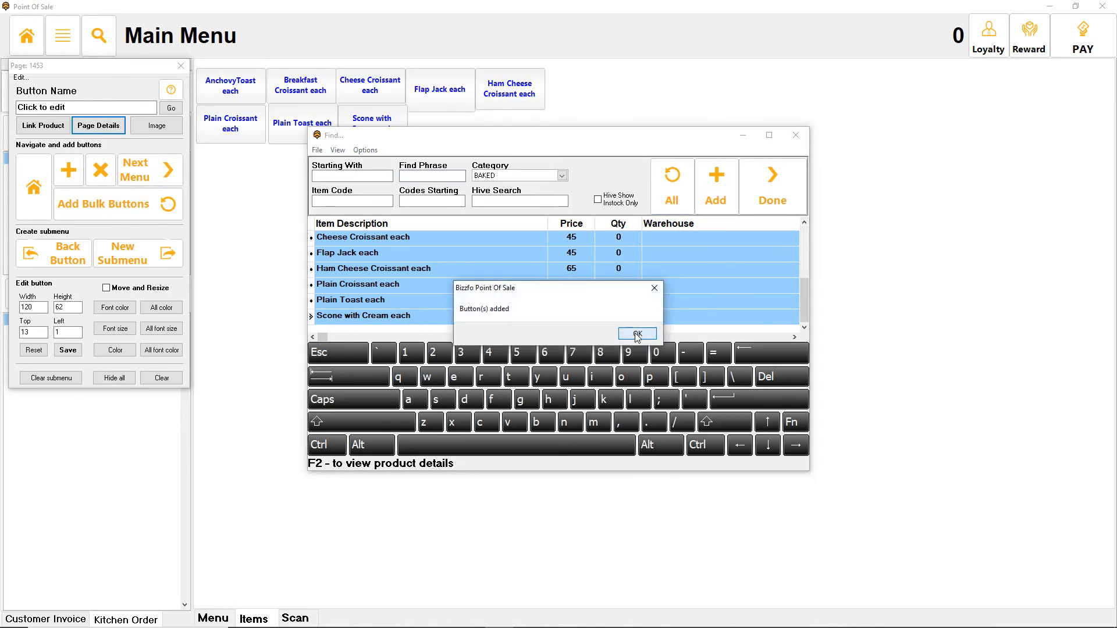
click(637, 334)
click(772, 186)
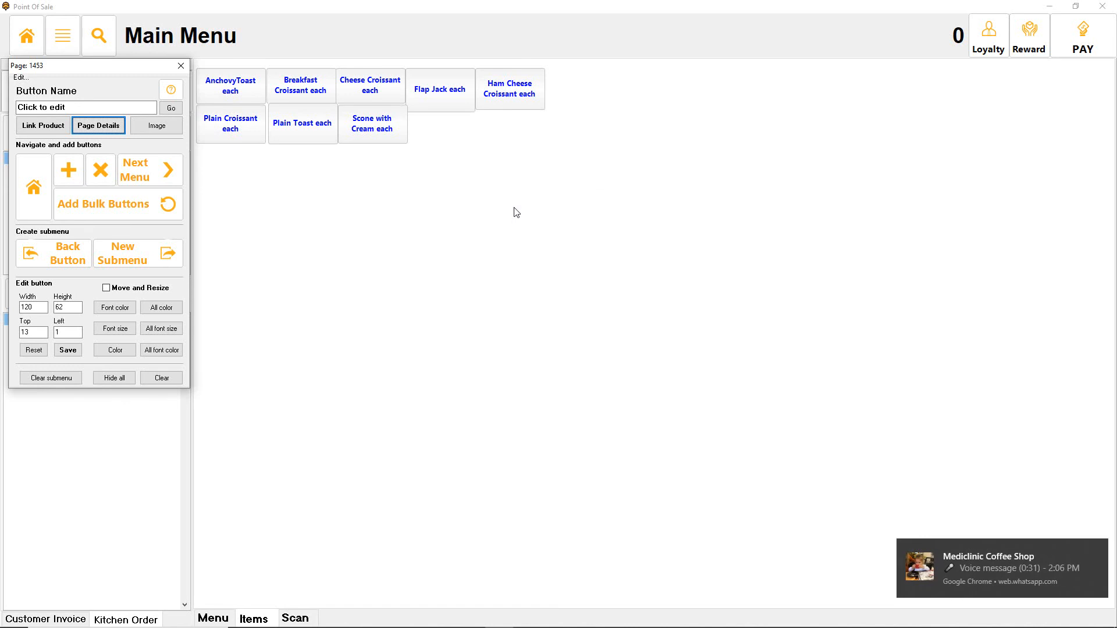
Add another button after Scone with Cream each and turn it into a back button.
click(68, 169)
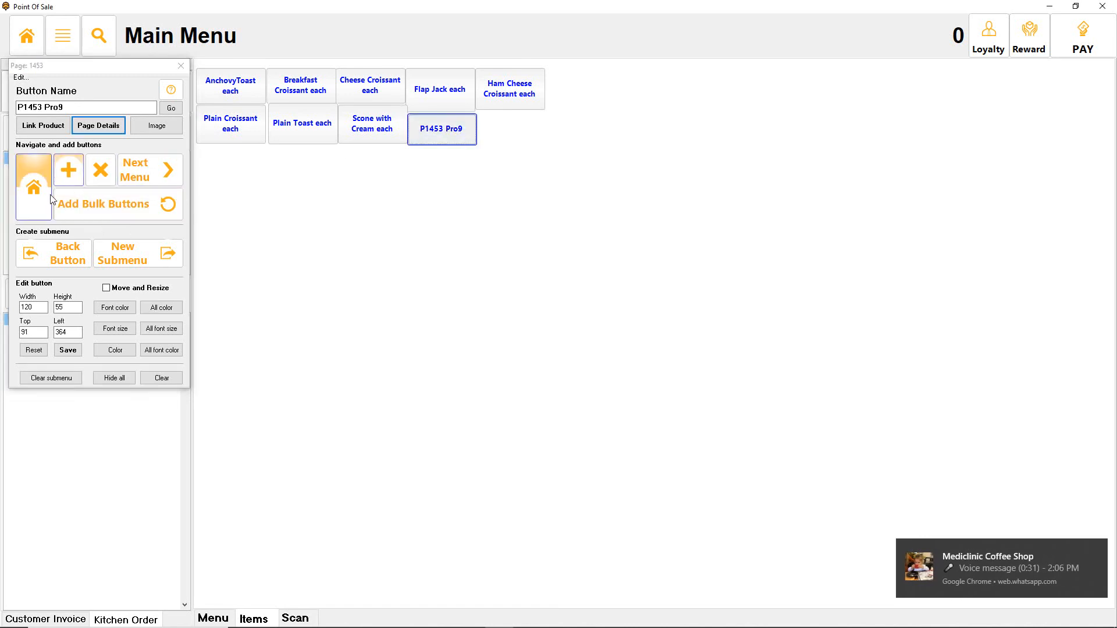
click(58, 254)
click(594, 337)
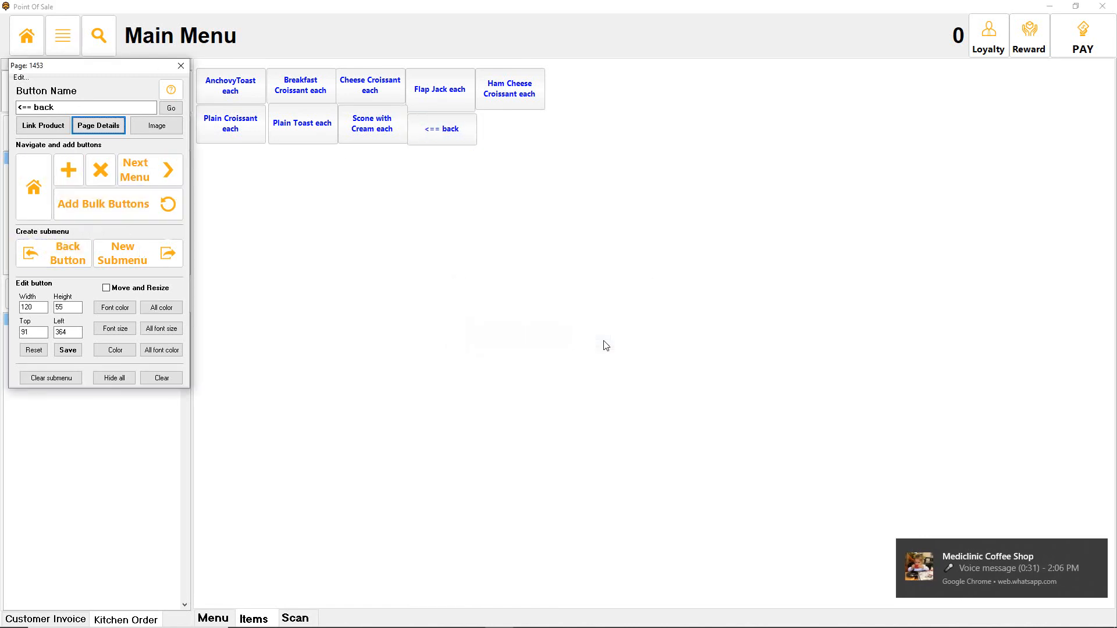
Set the Flap Jack each button's height to 61, matching Cheese Croissant each, and return to the home menu.
click(445, 135)
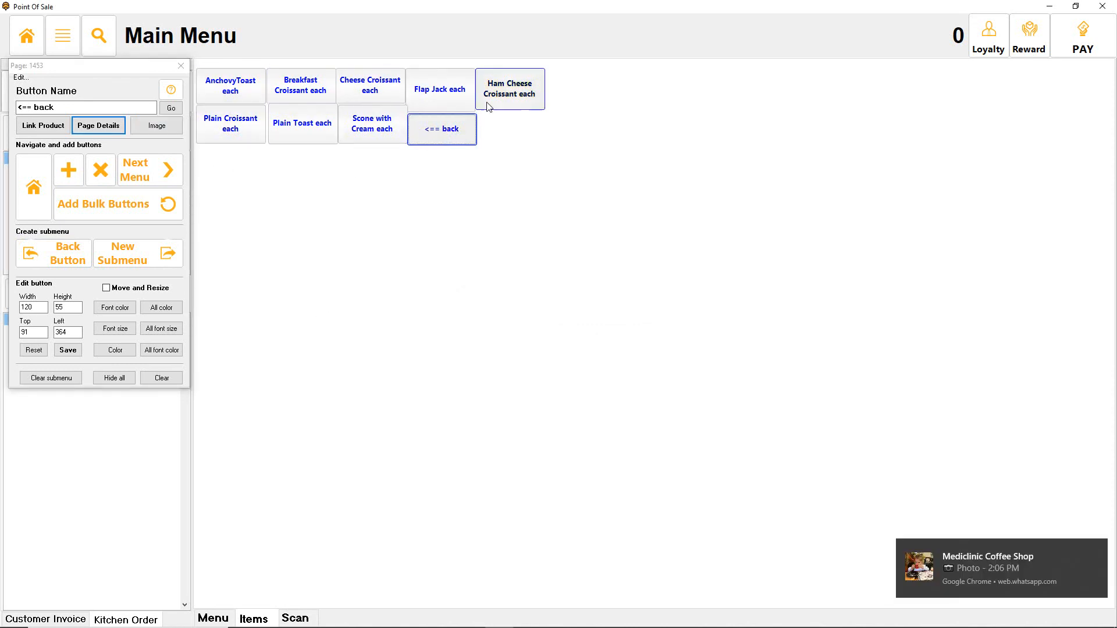
click(451, 96)
click(373, 90)
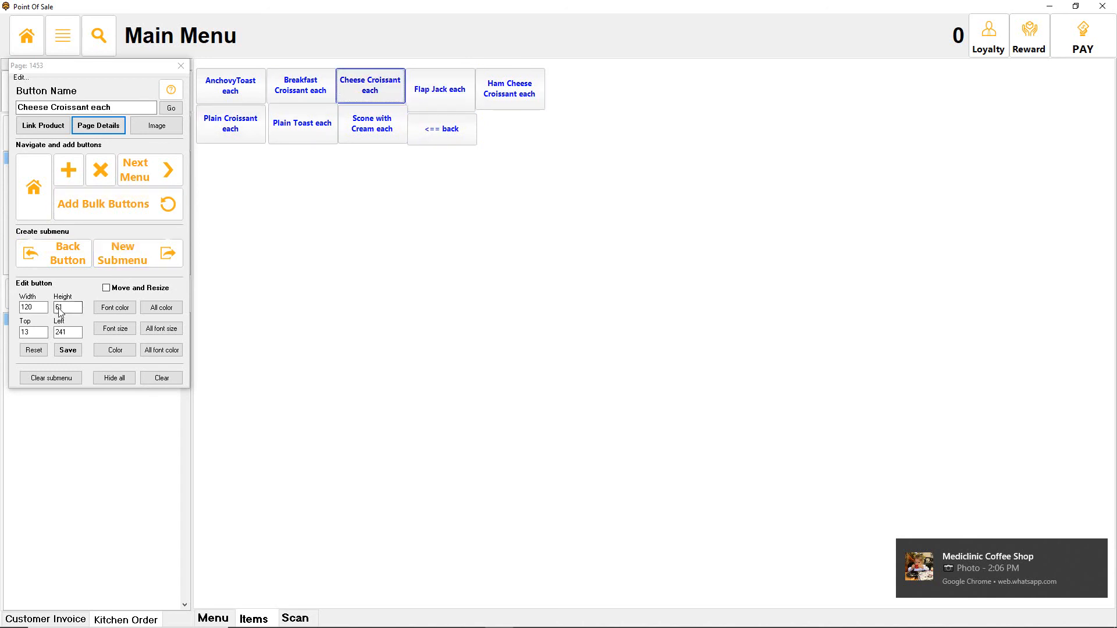
click(432, 92)
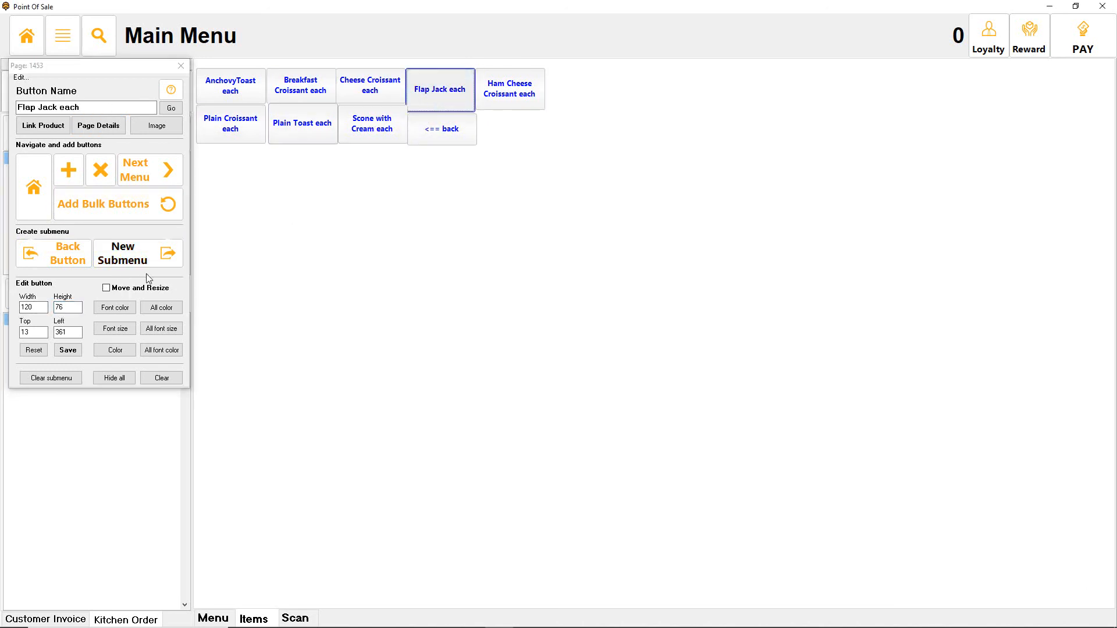
text(61)
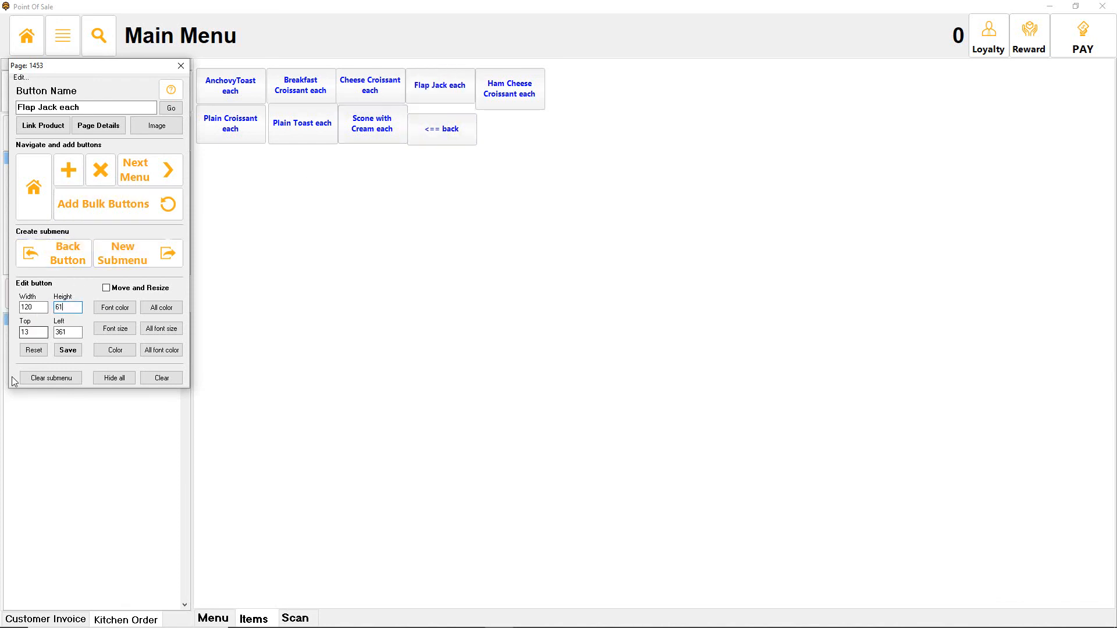
click(39, 183)
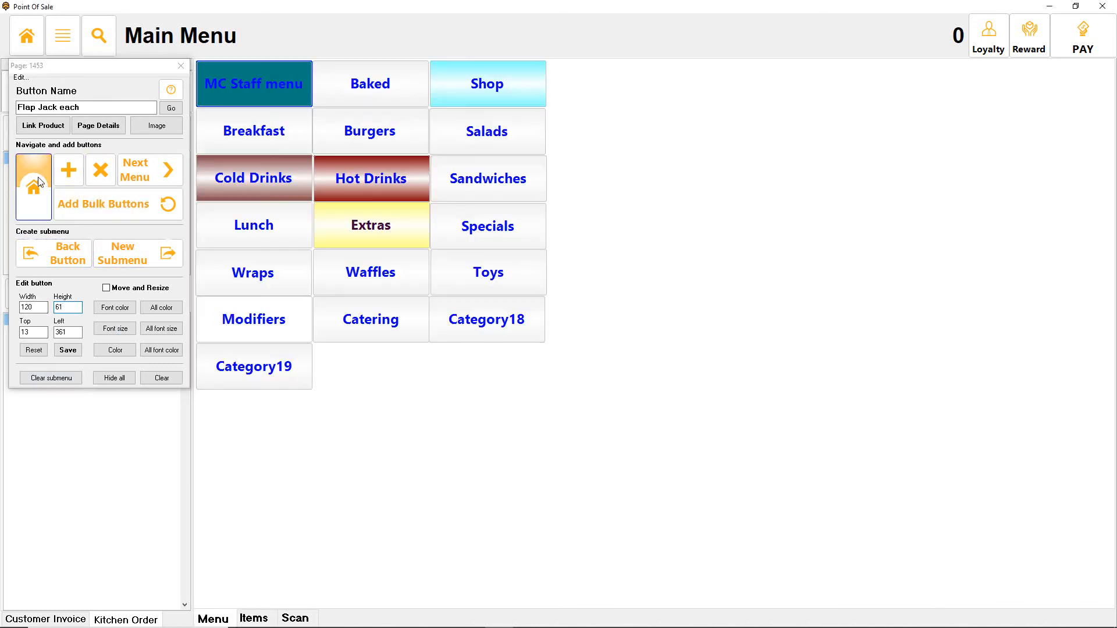